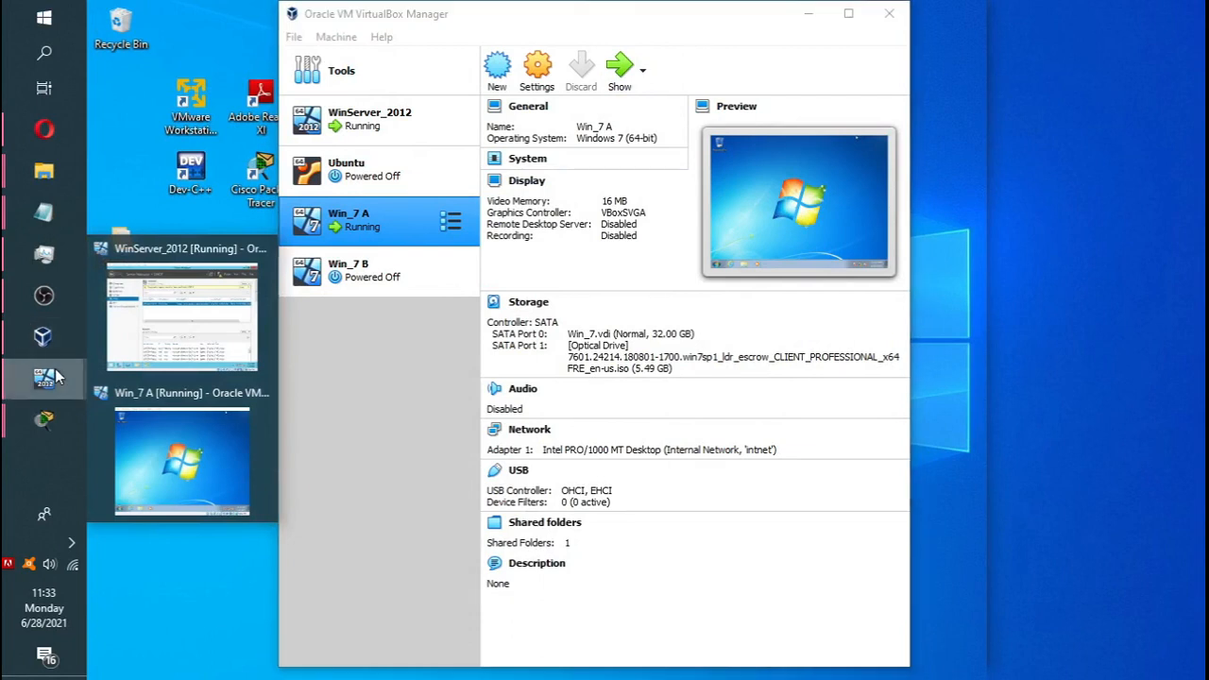
In the Win_7 A VM, open a command prompt via Start search 'cmd' and run ipconfig.
click(156, 441)
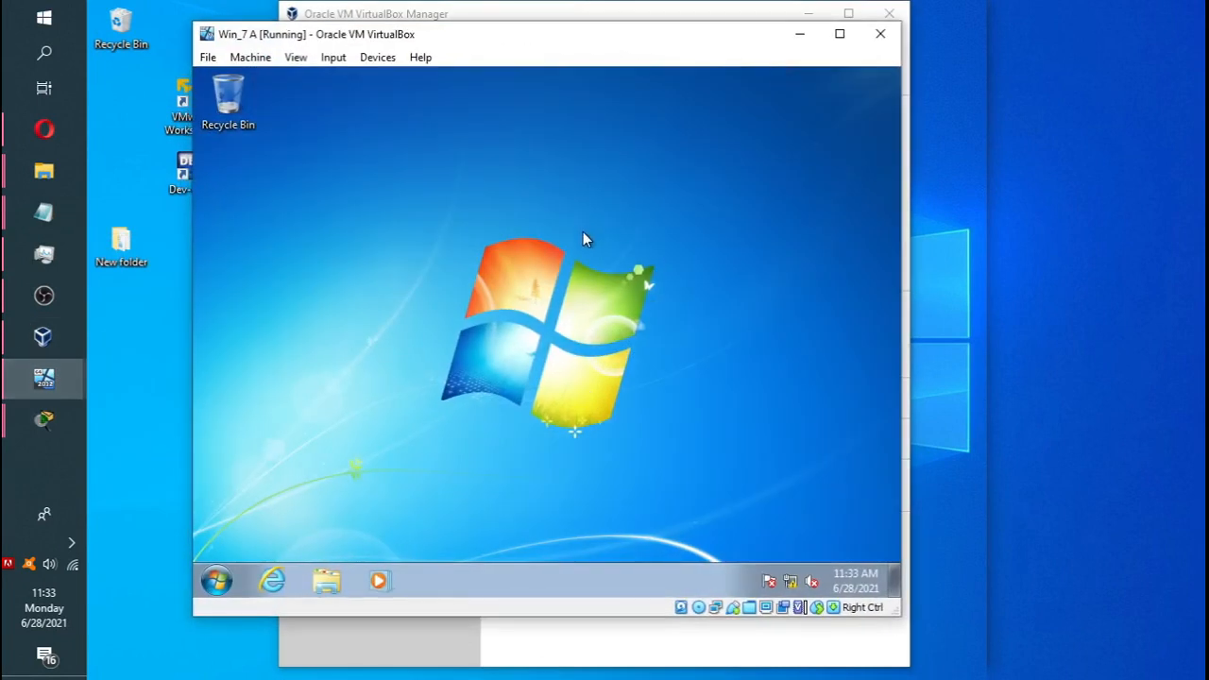
click(809, 13)
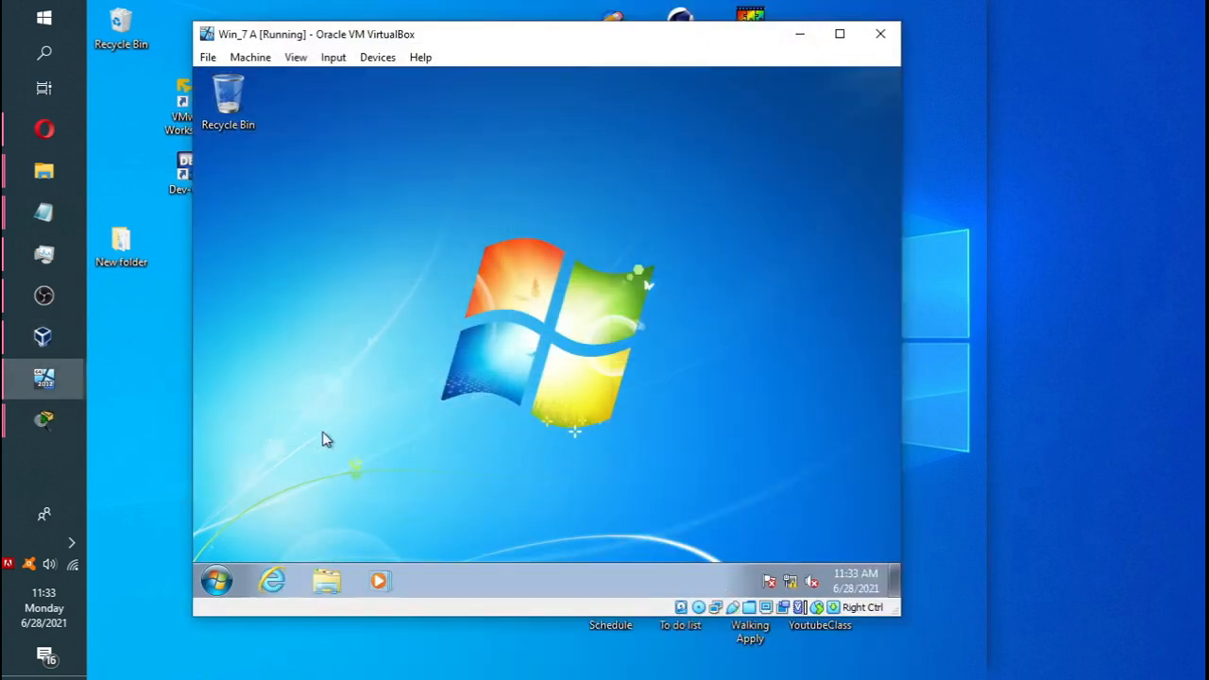
click(217, 580)
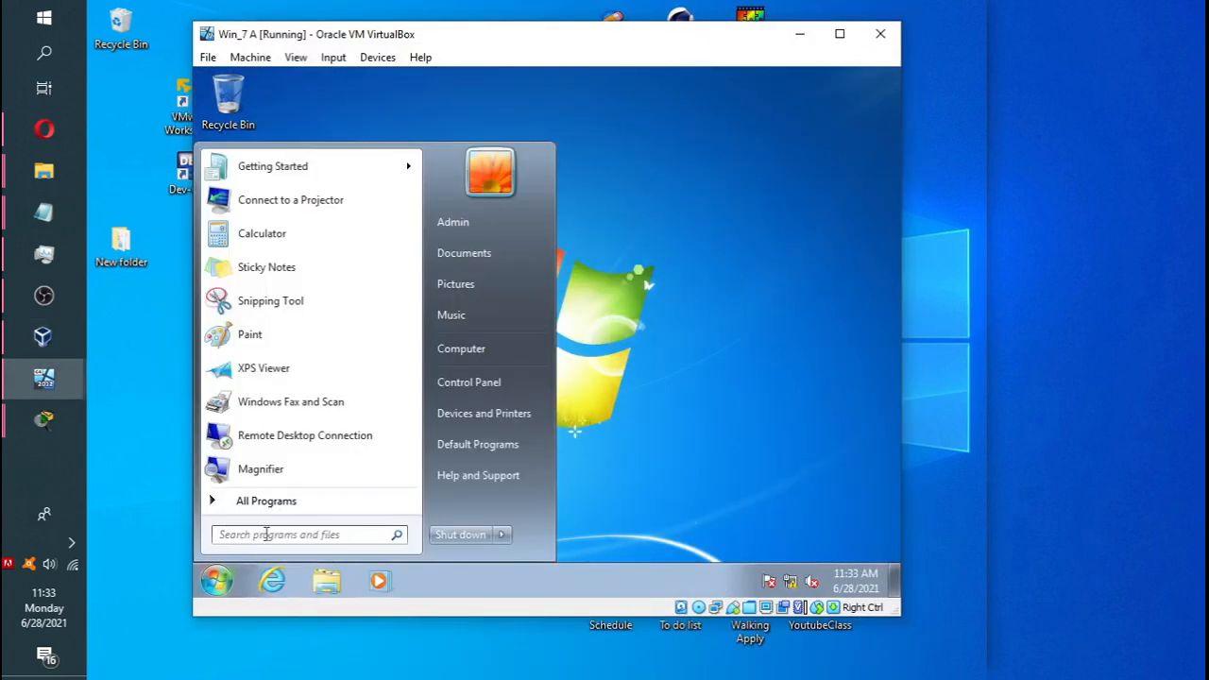
click(266, 535)
text(c)
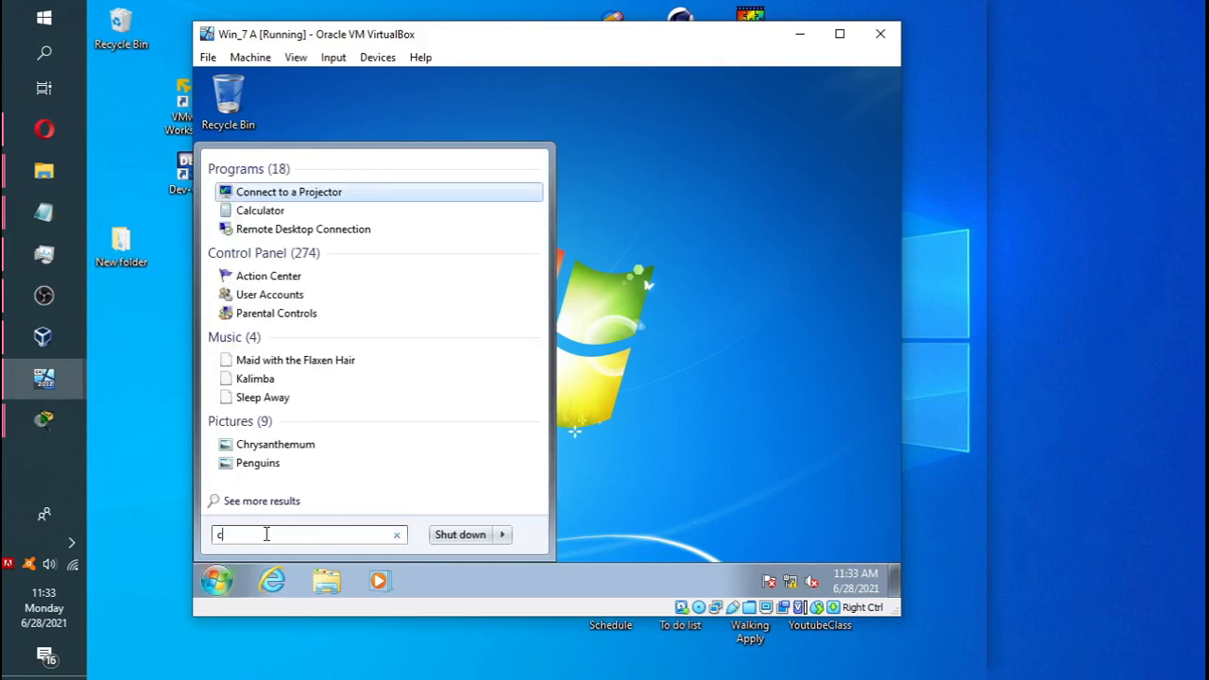
text(md)
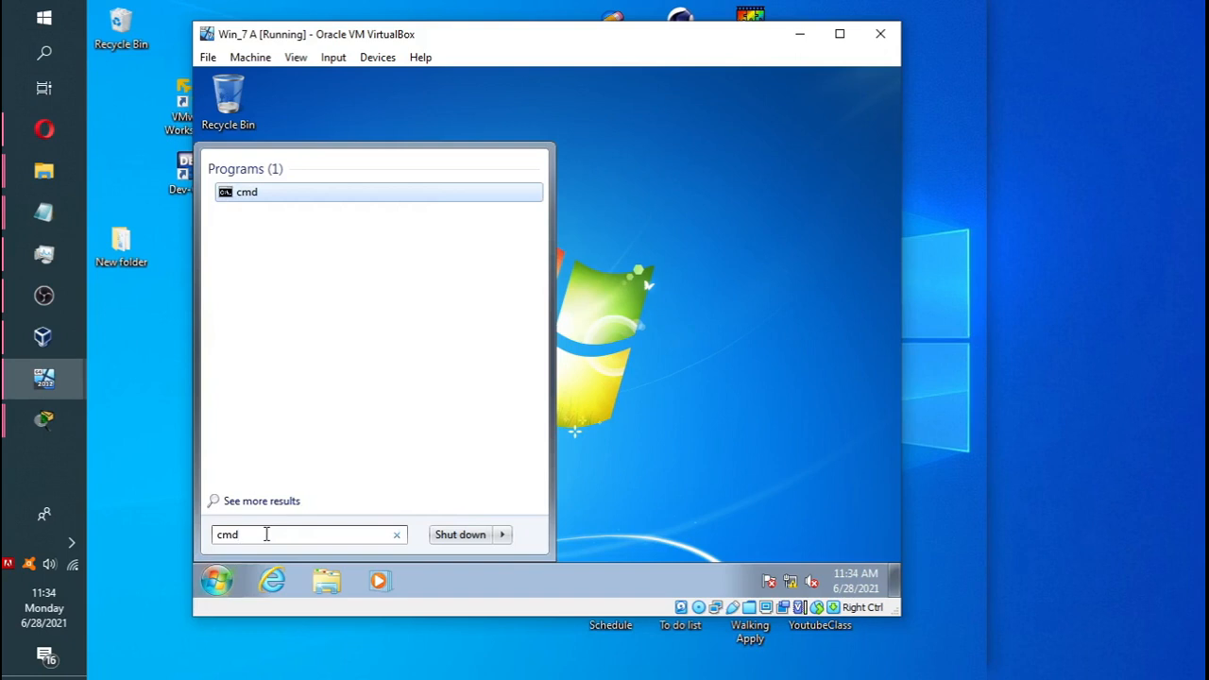
key(Return)
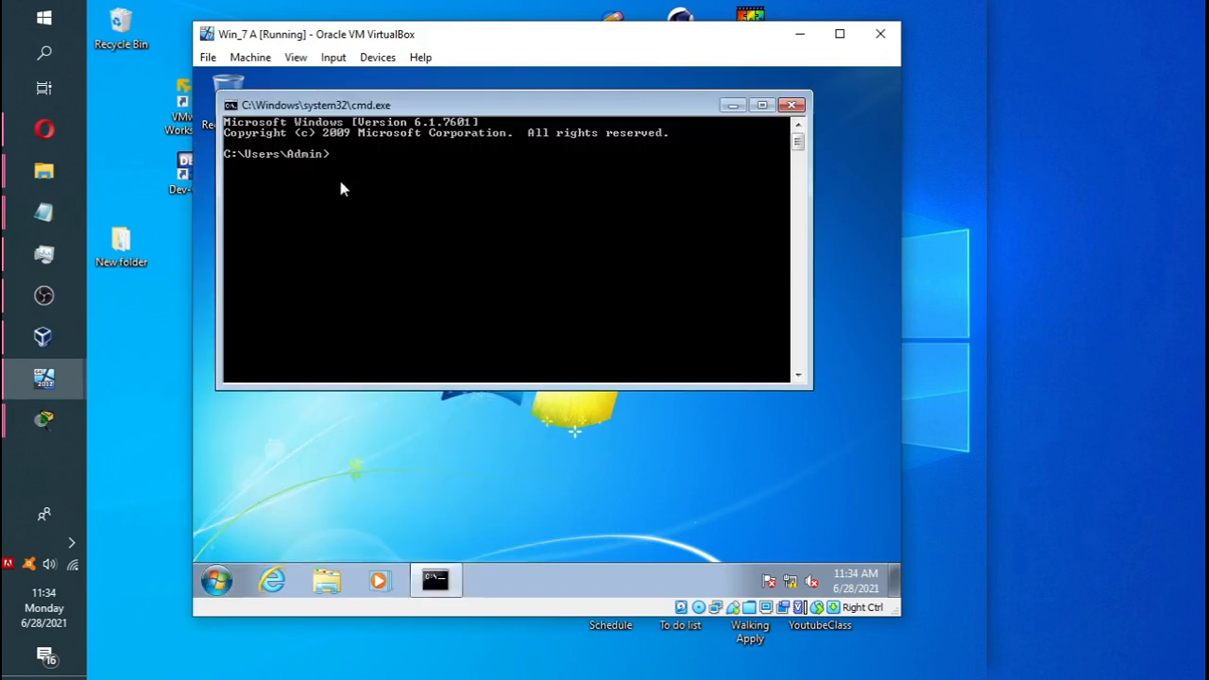
text(ipconfig)
key(Return)
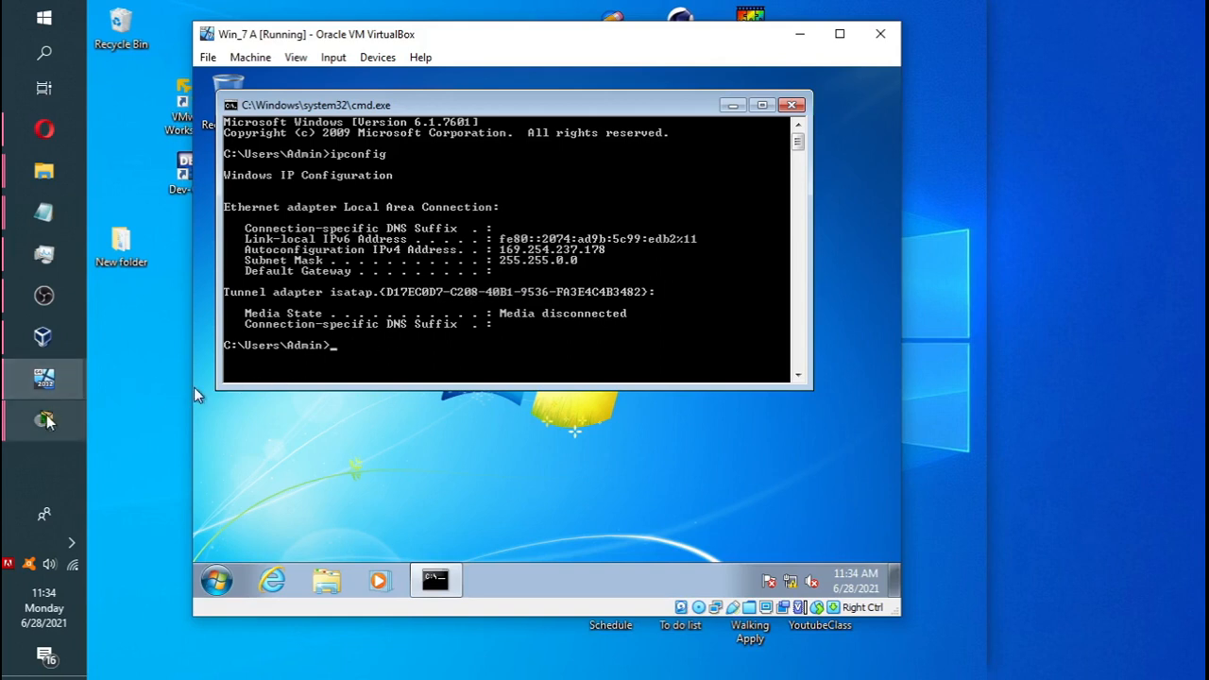
Switch to the WinServer_2012 VM, close Active Directory Users and Computers, and restore Server Manager.
mouse_move(45, 346)
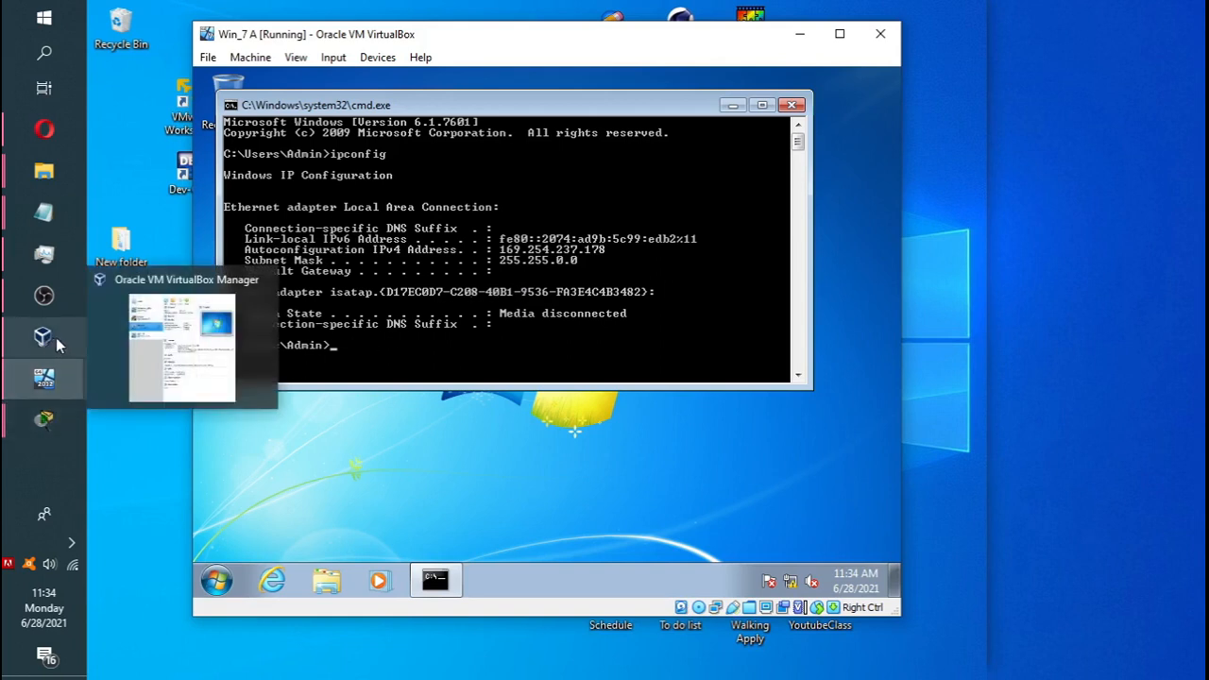
mouse_move(57, 378)
click(164, 347)
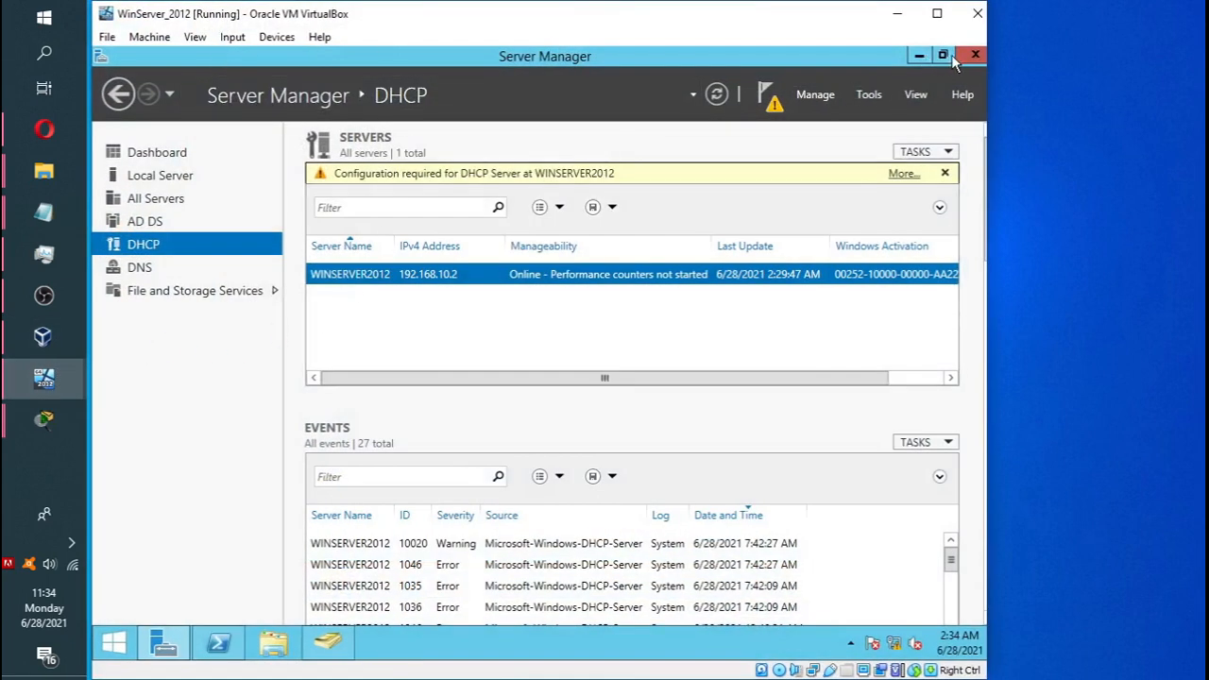
click(921, 55)
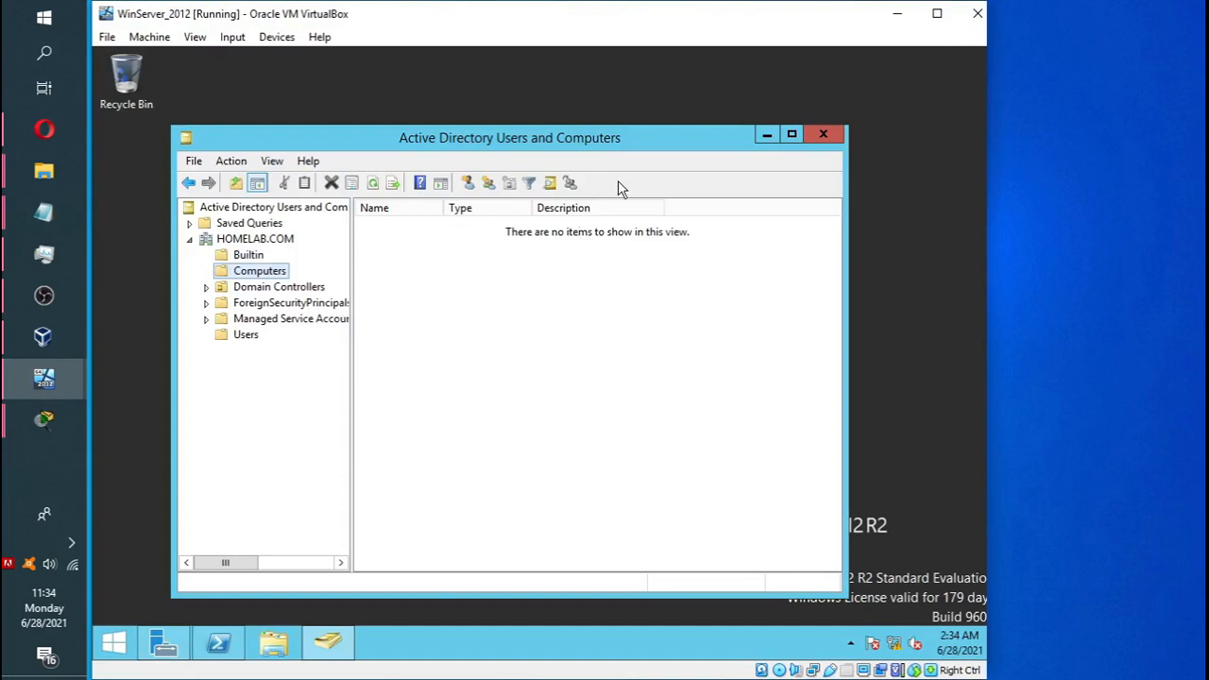
click(824, 135)
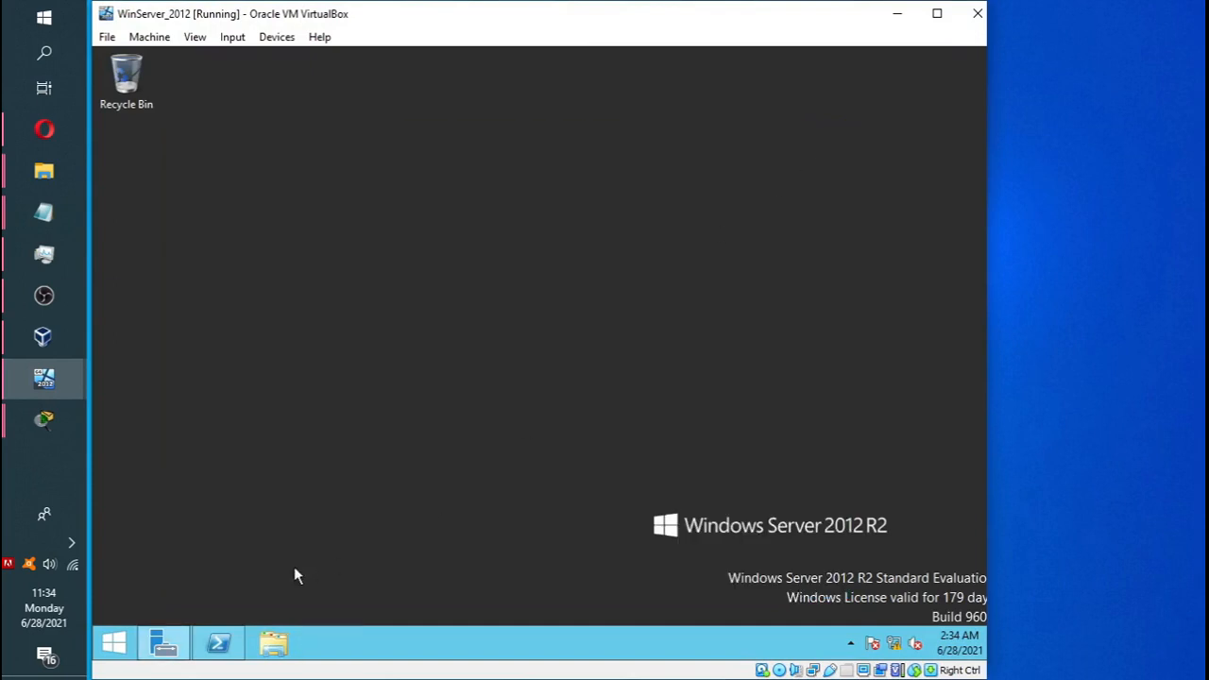
click(162, 644)
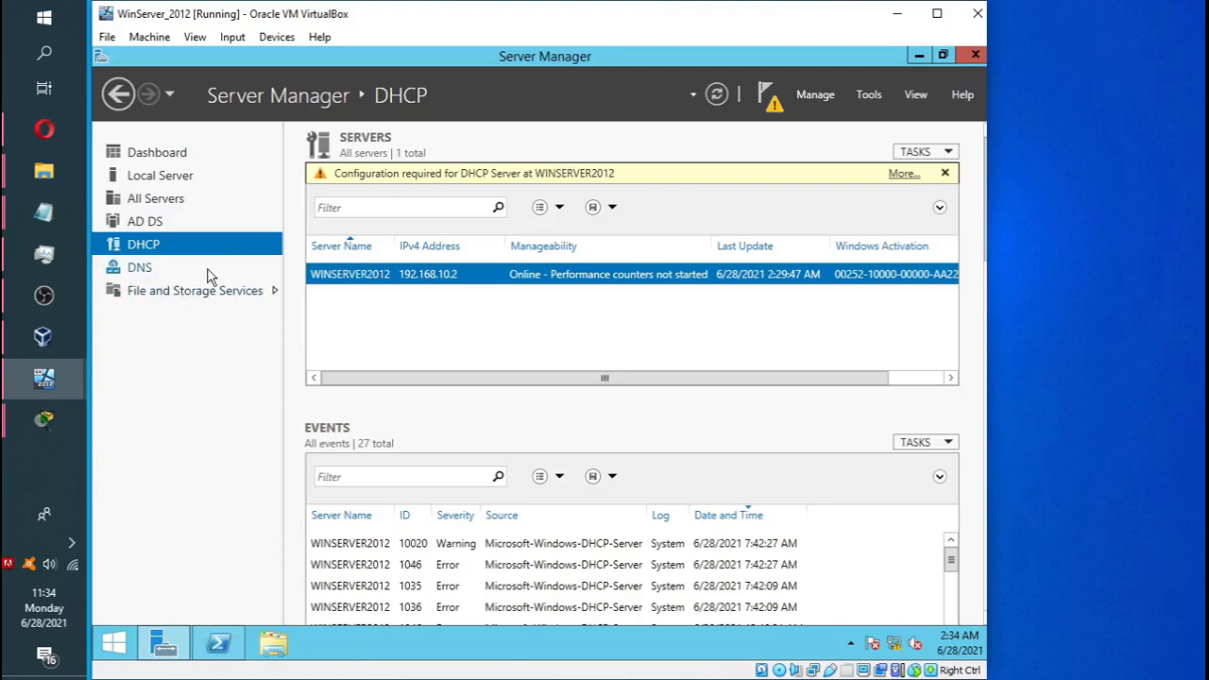
Authorize the winserver2012 server in the DHCP console, then minimize the console.
click(867, 95)
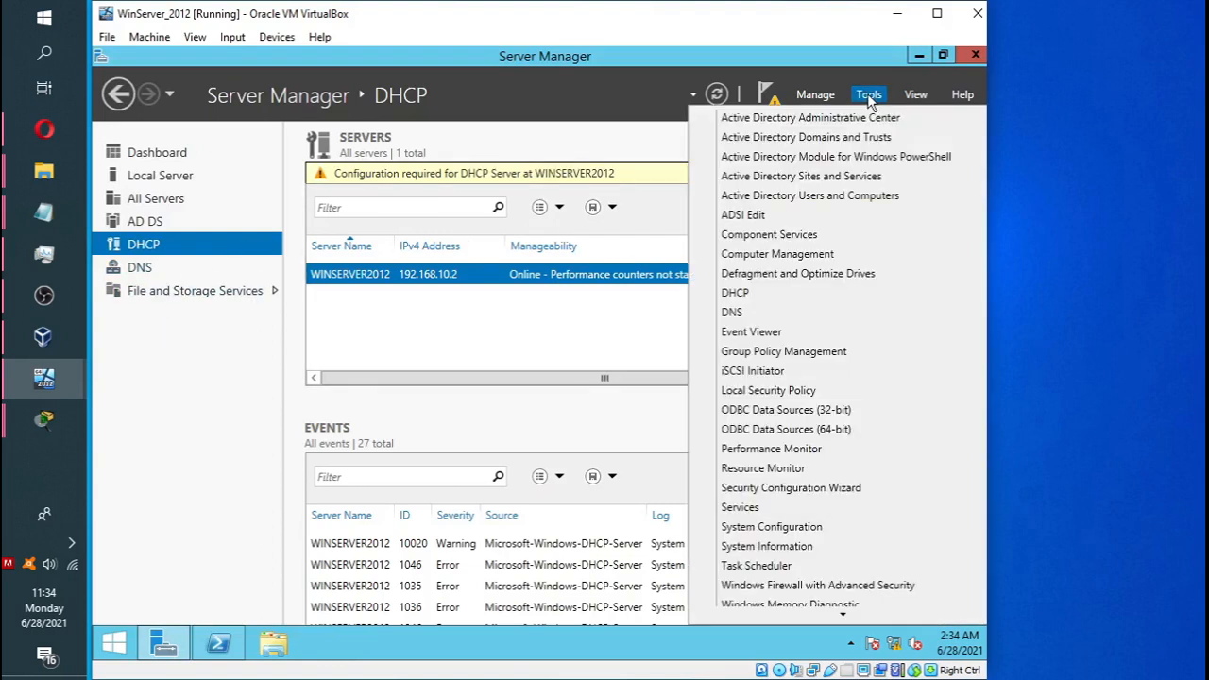
click(767, 293)
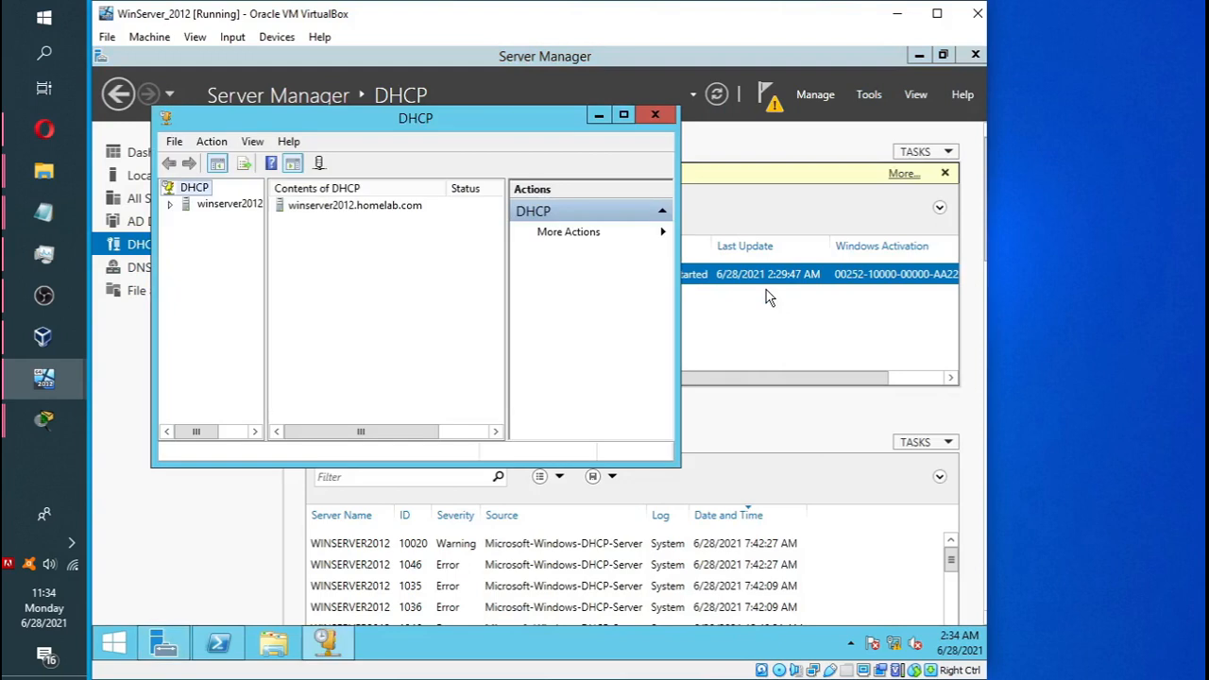
click(170, 205)
right_click(221, 221)
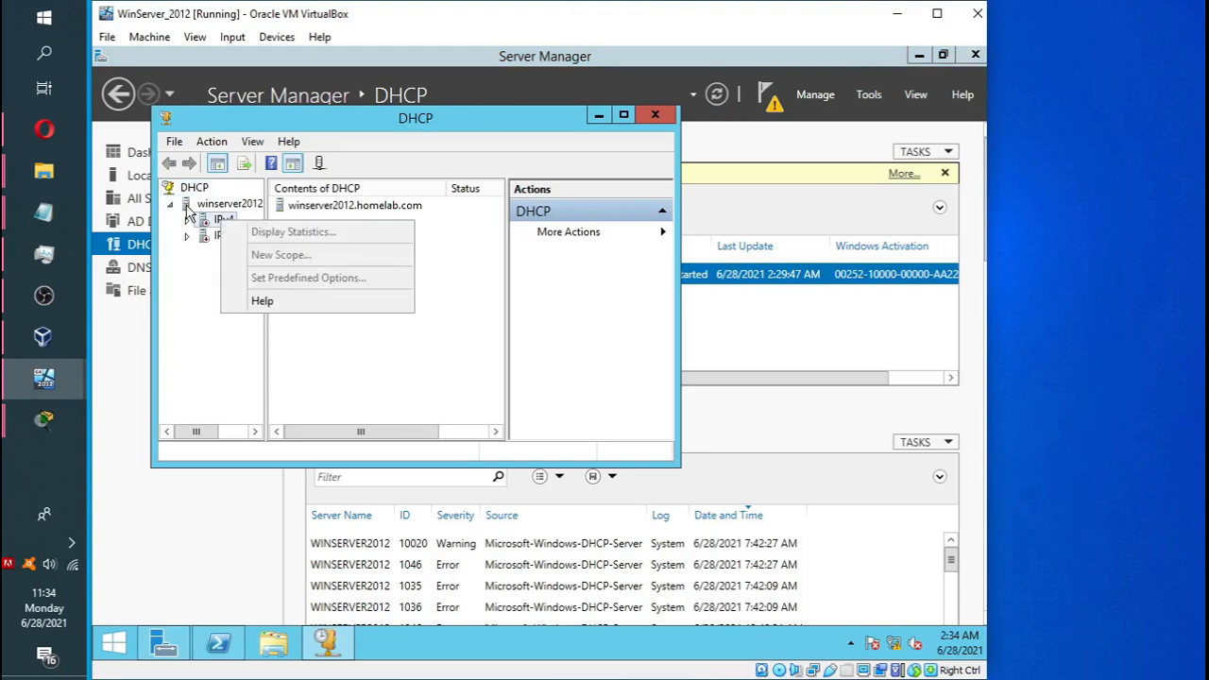
right_click(187, 207)
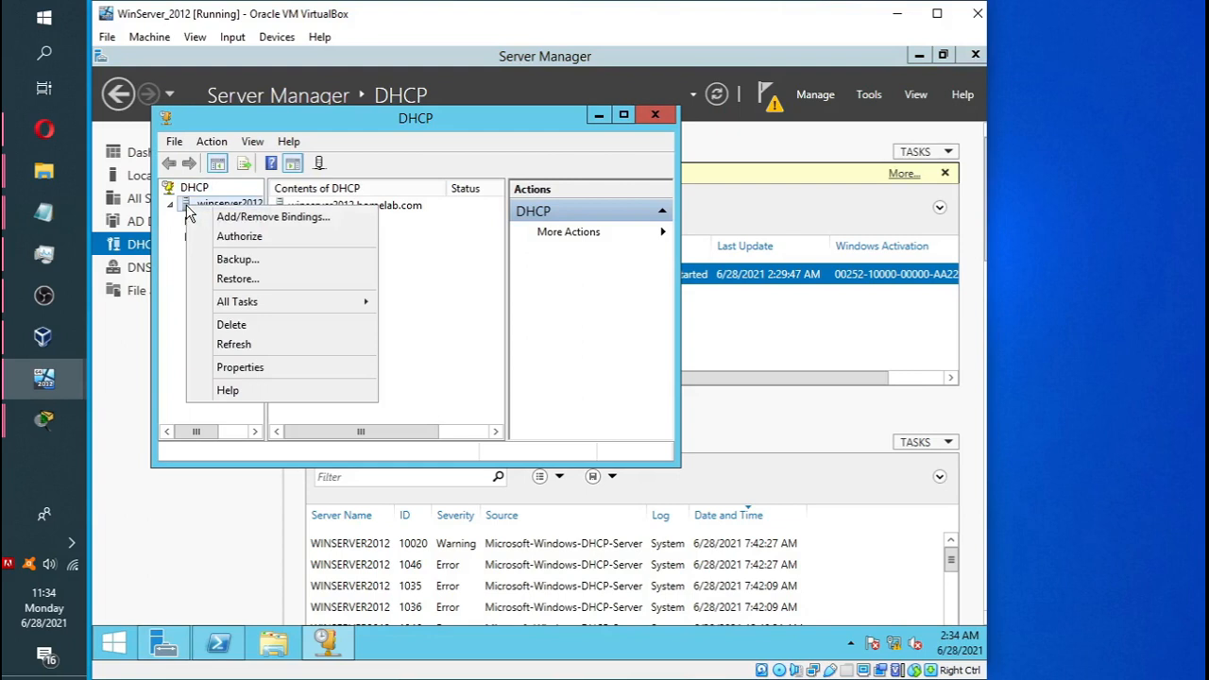
click(257, 238)
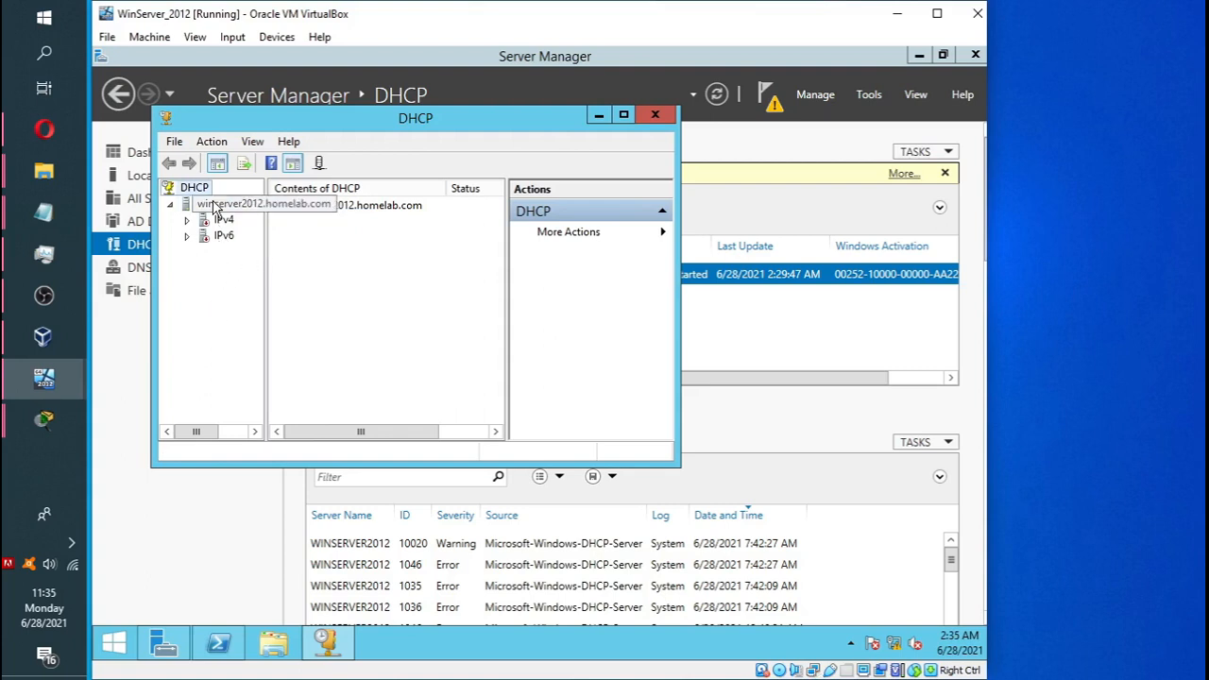
click(187, 223)
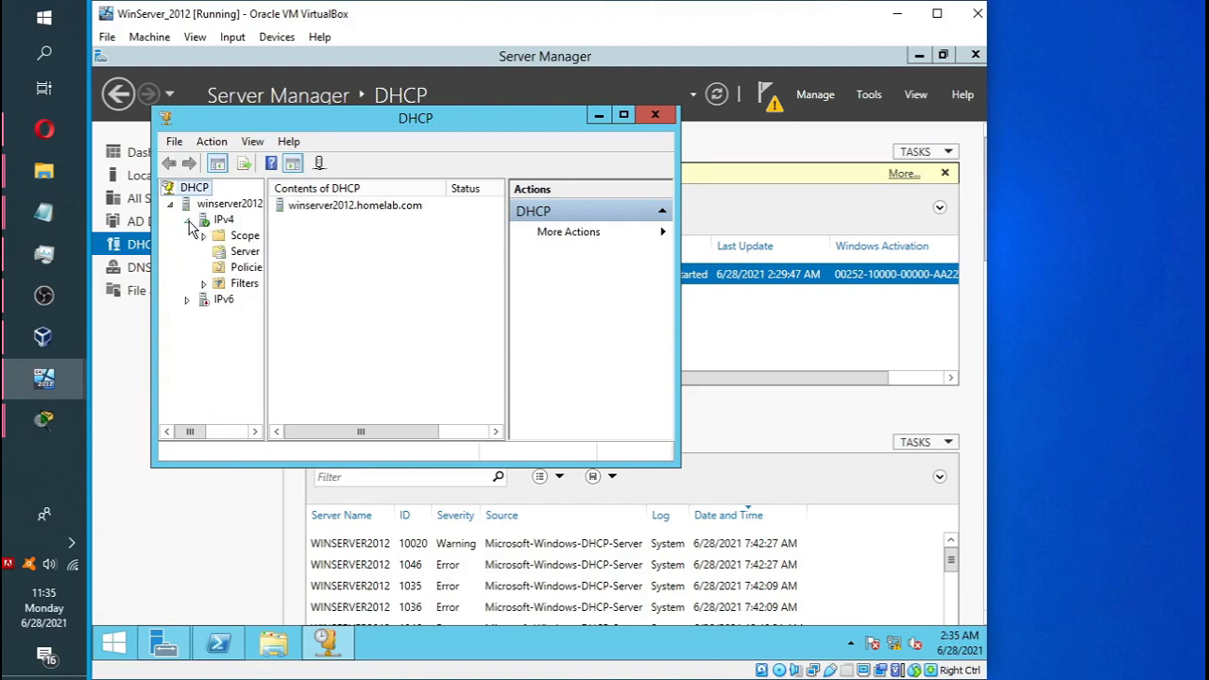
click(187, 220)
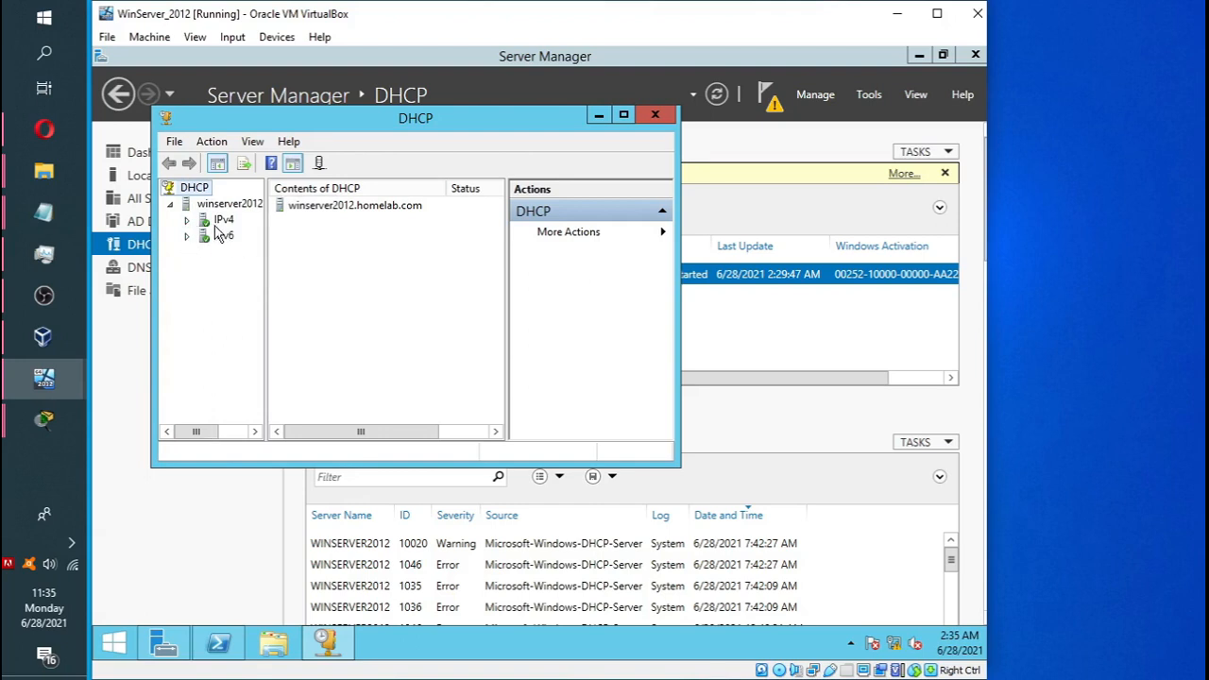
click(599, 115)
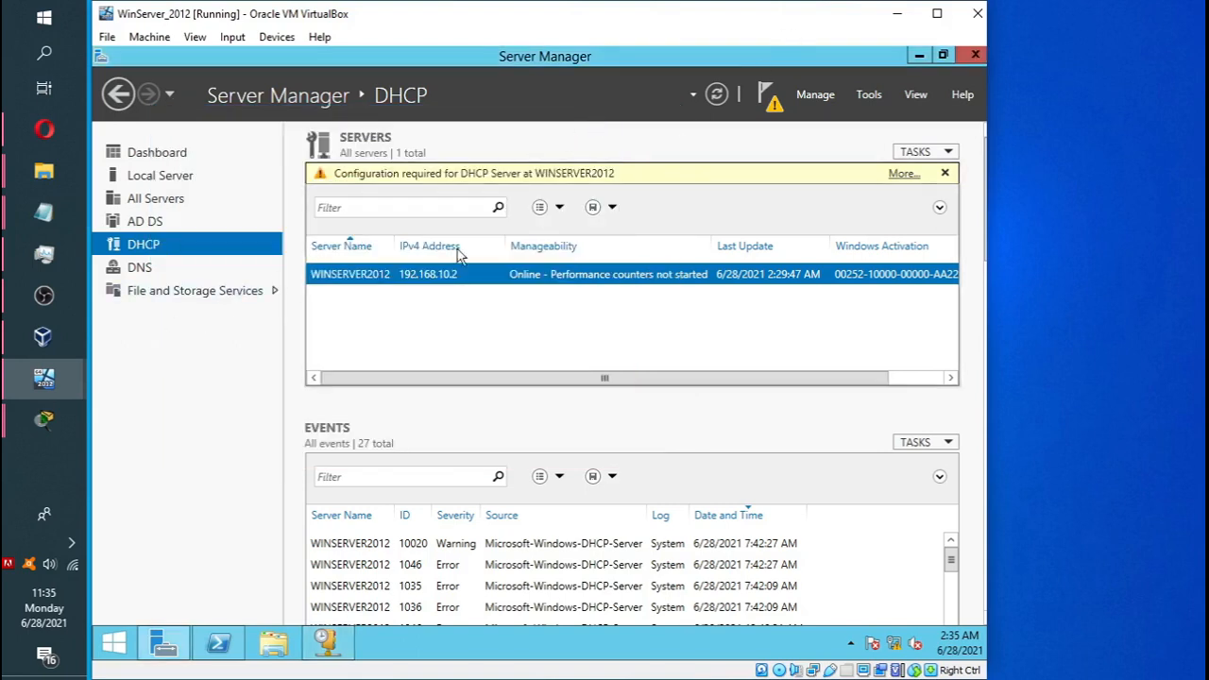
mouse_move(80, 373)
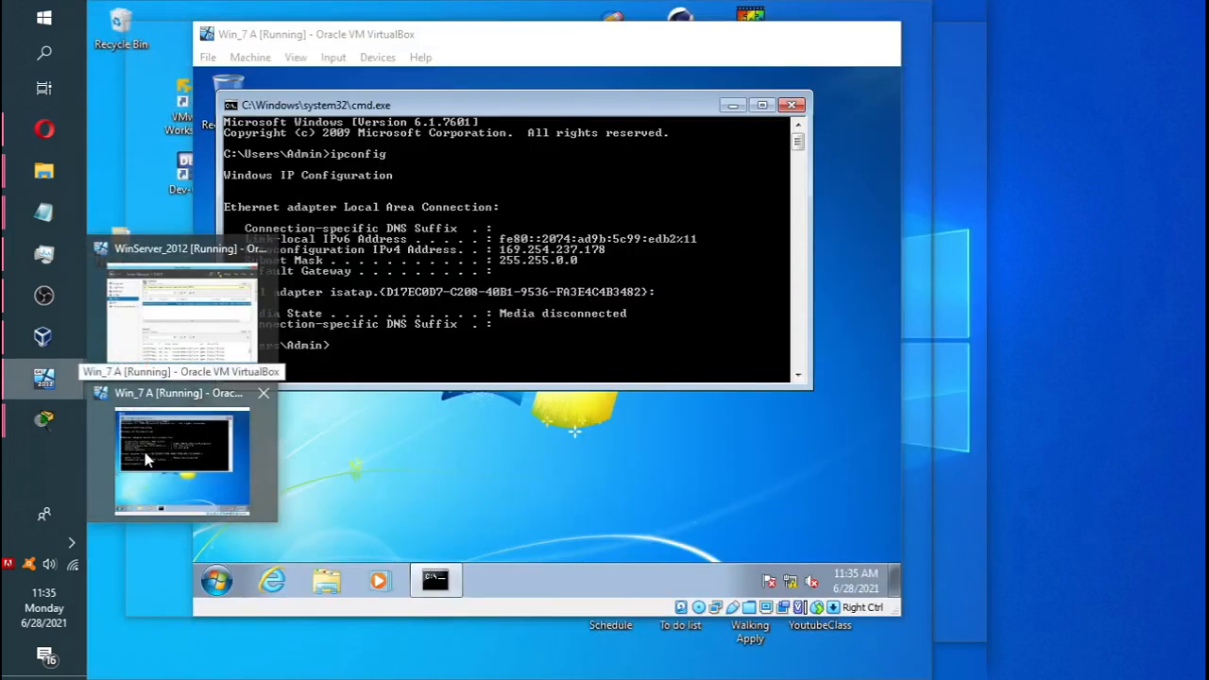
Switch back to the Win_7 A VM and rerun ipconfig.
click(145, 451)
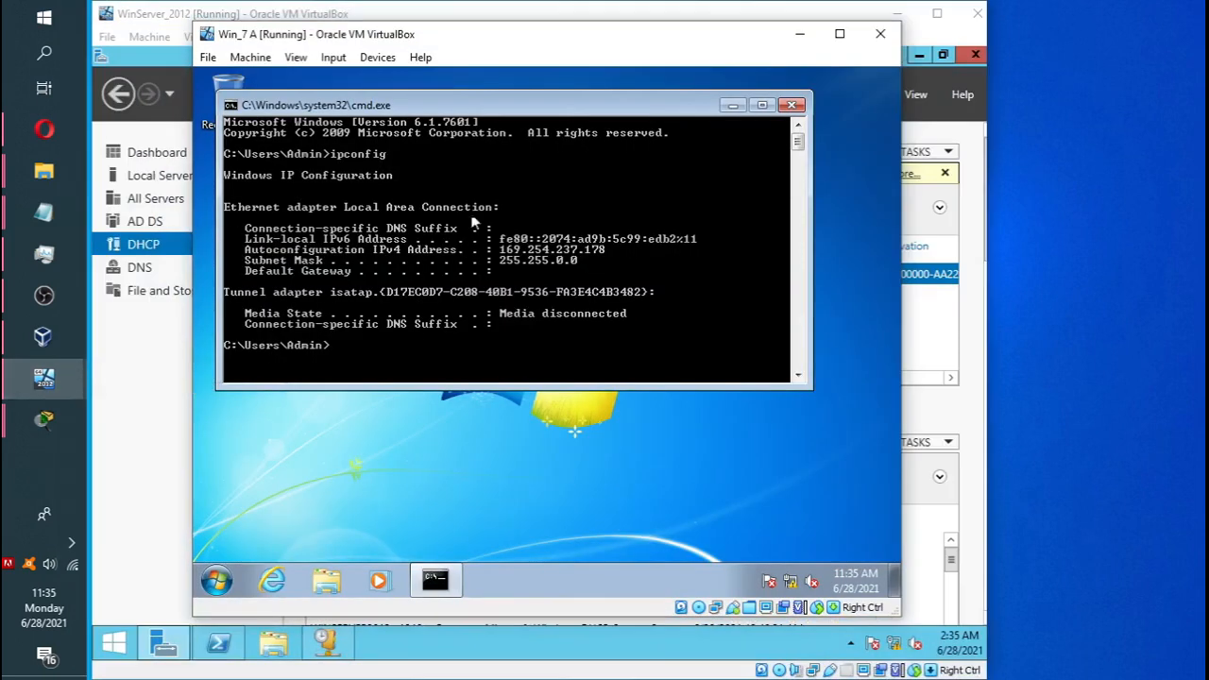
click(905, 23)
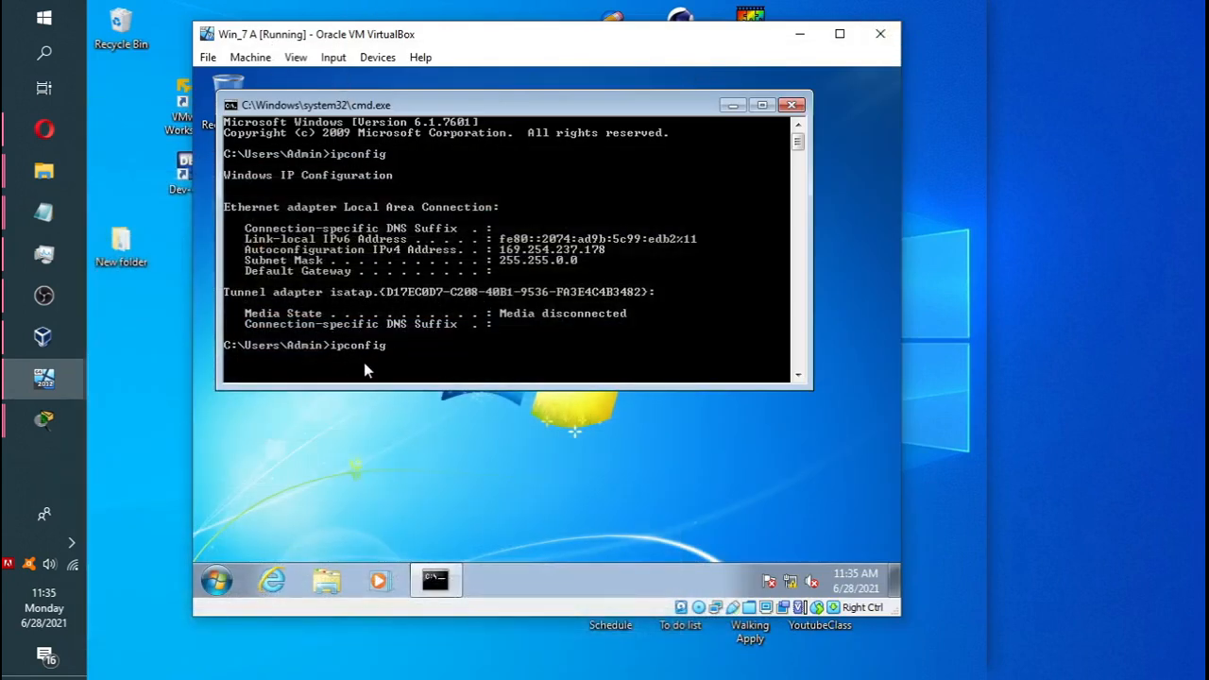
key(Return)
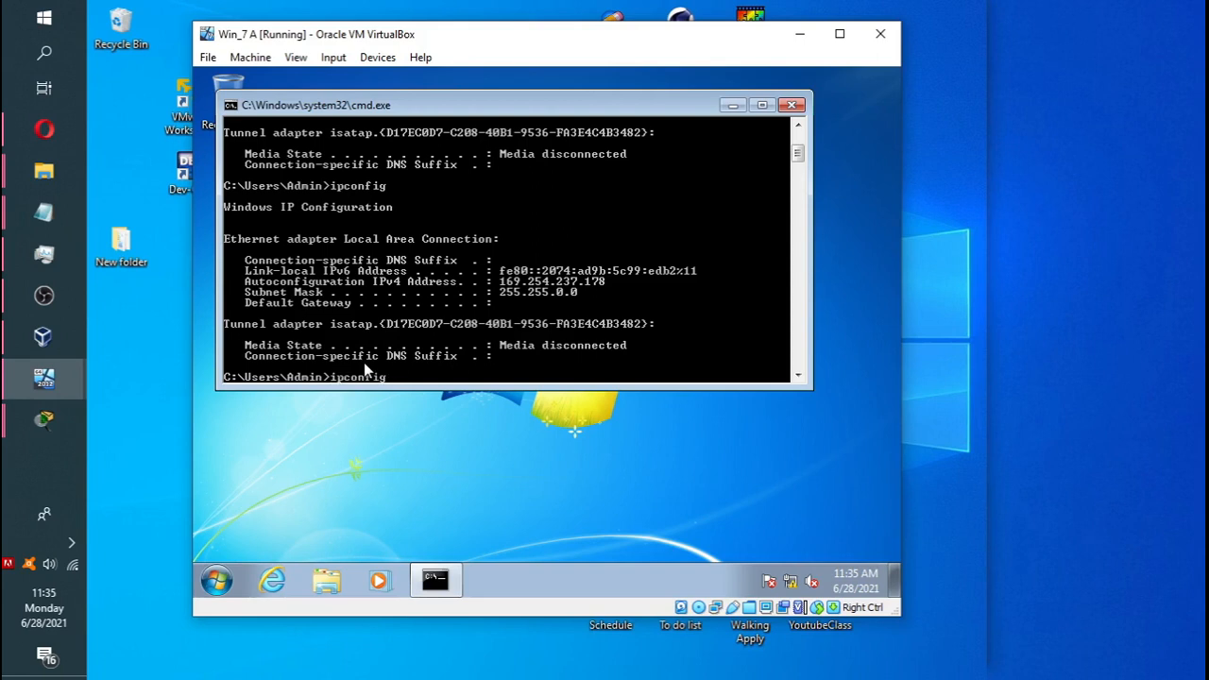
Run ipconfig /release and then ipconfig /renew to obtain the 192.168.10.100 lease.
text(ipconfig release /)
key(Delete)
key(Return)
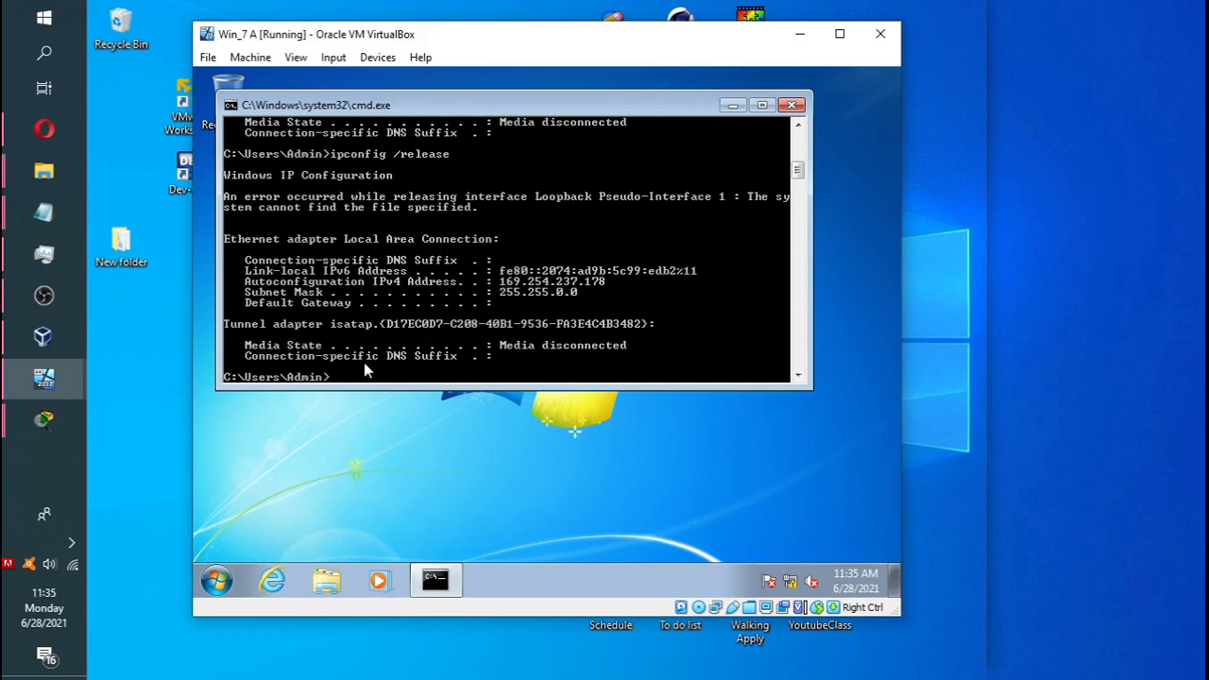
key(Up)
key(BackSpace)
key(BackSpace)
key(BackSpace)
key(BackSpace)
key(BackSpace)
text(new)
key(Return)
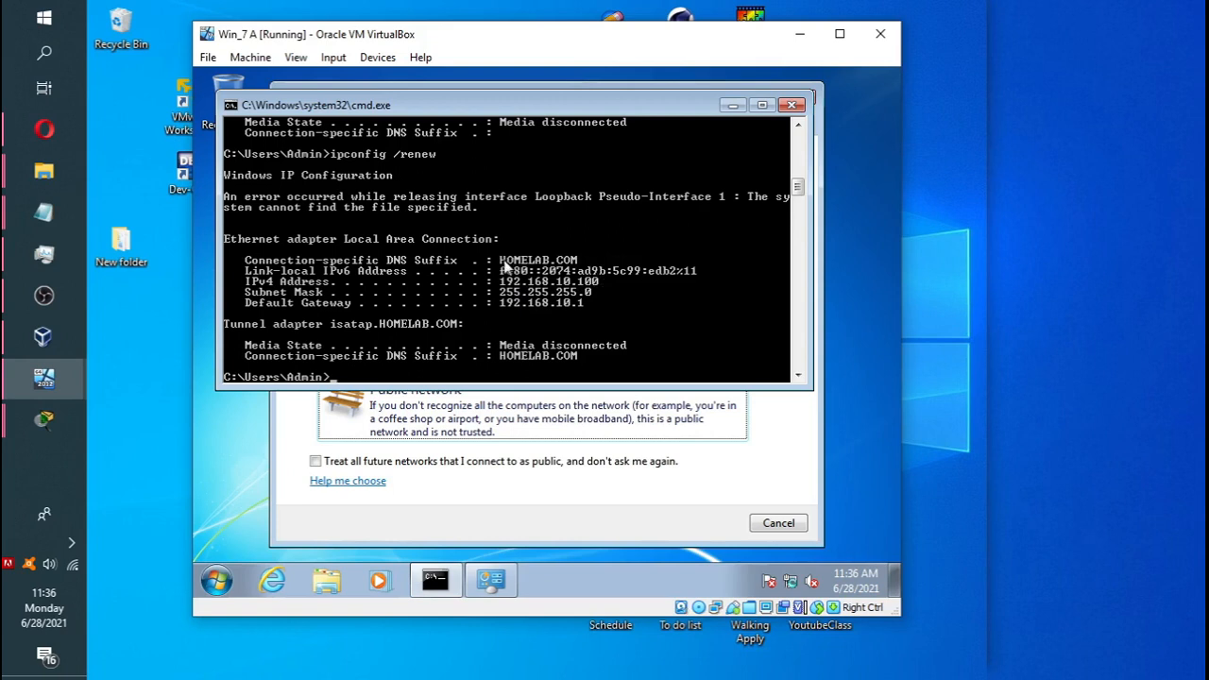
Close the command prompt, then open Computer's System properties and its Change settings page.
click(793, 105)
click(803, 99)
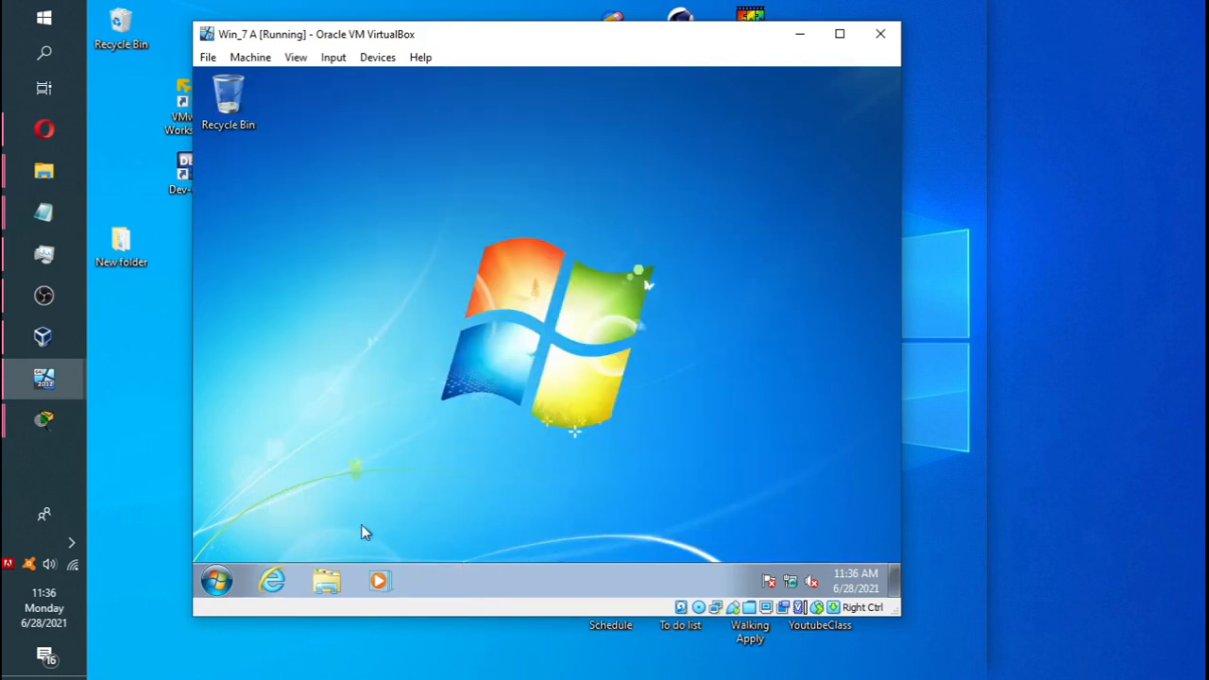
click(328, 582)
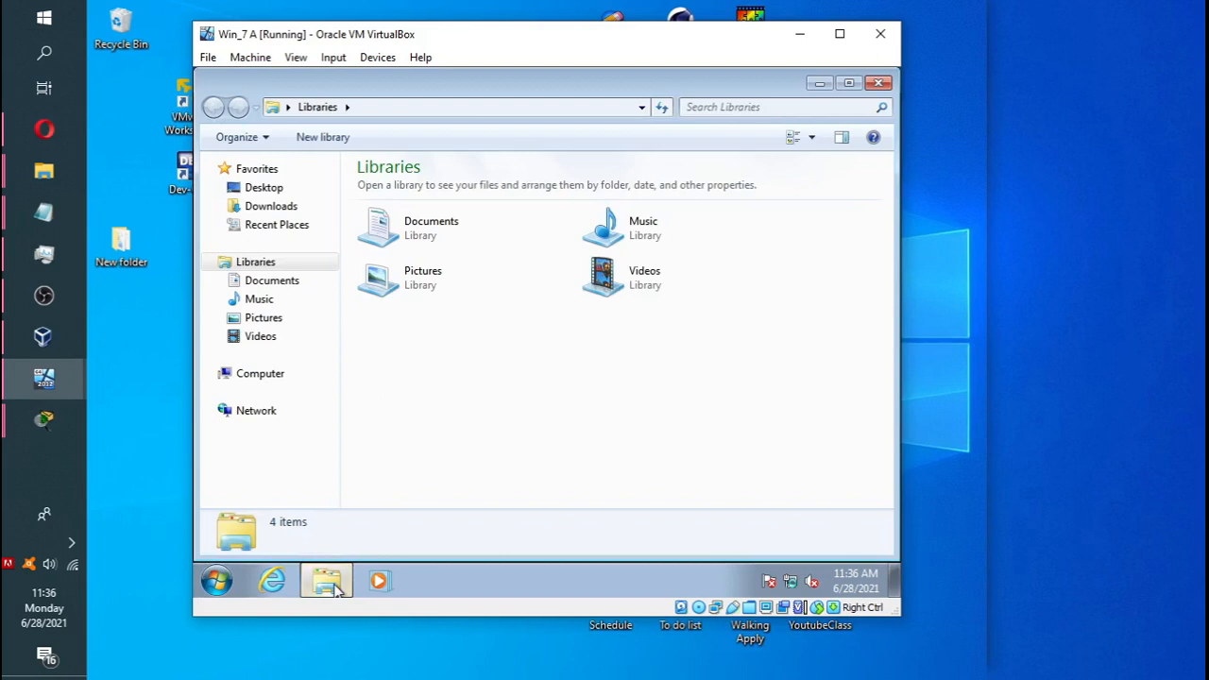
right_click(260, 376)
click(323, 362)
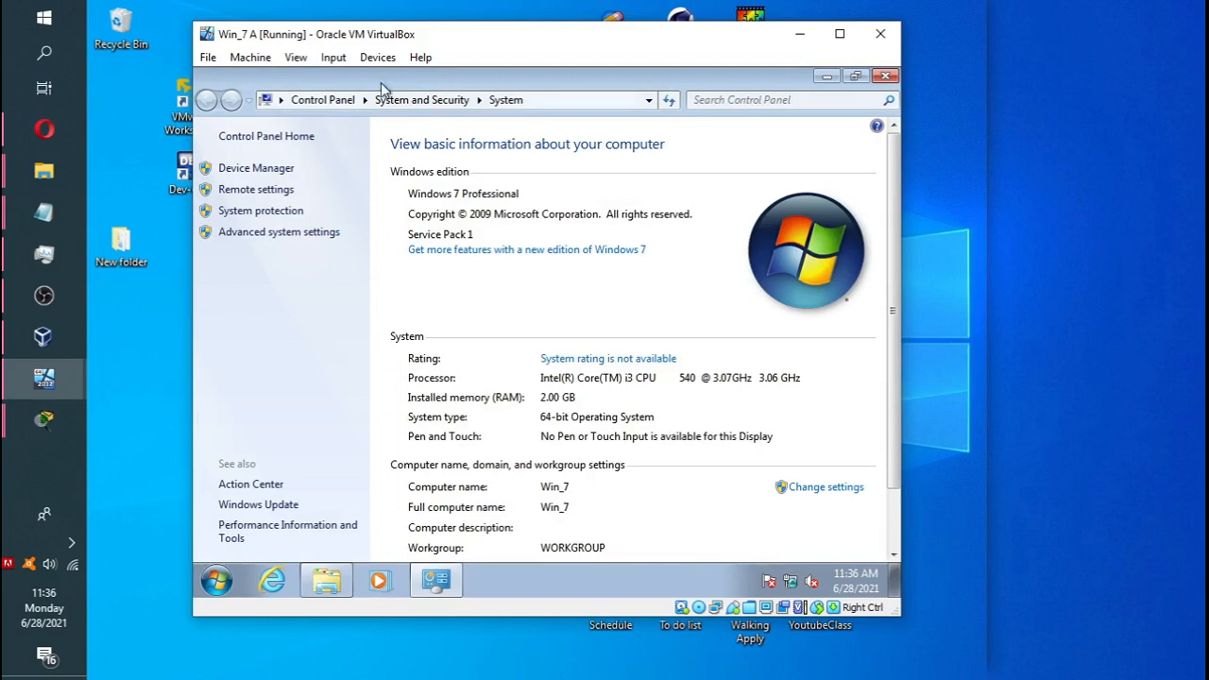
scroll(715, 325, down, 1)
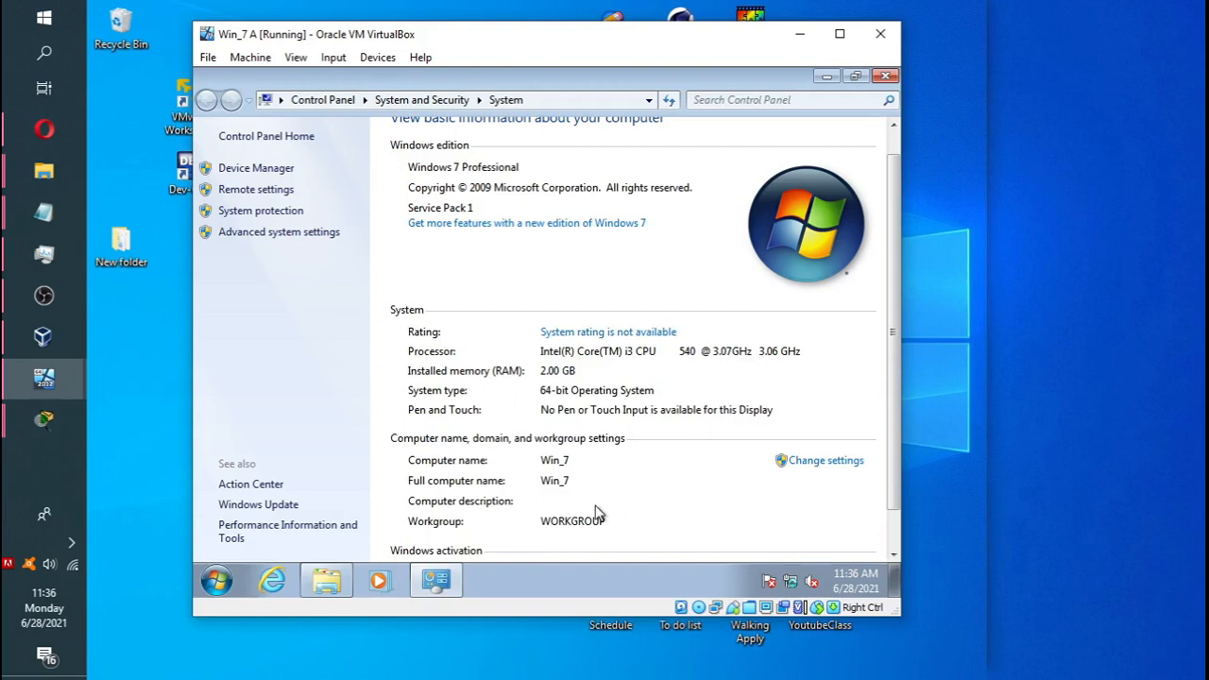
click(810, 466)
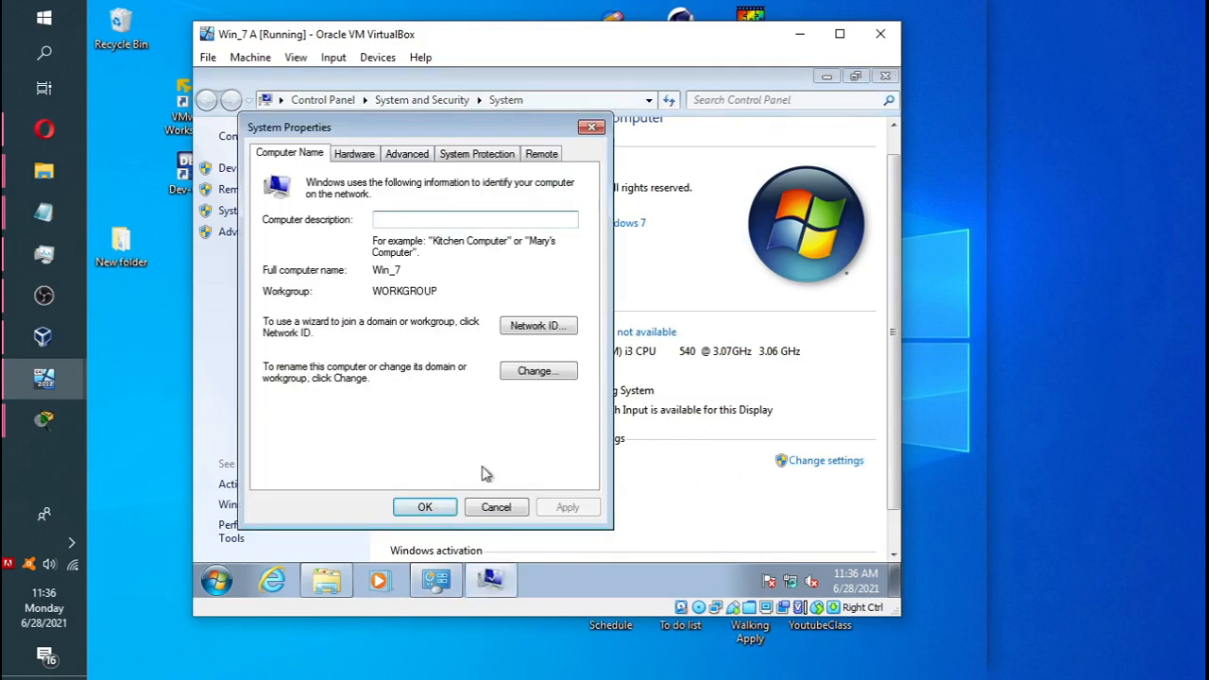
Start the Network ID wizard, choosing a business network that uses a domain.
click(535, 326)
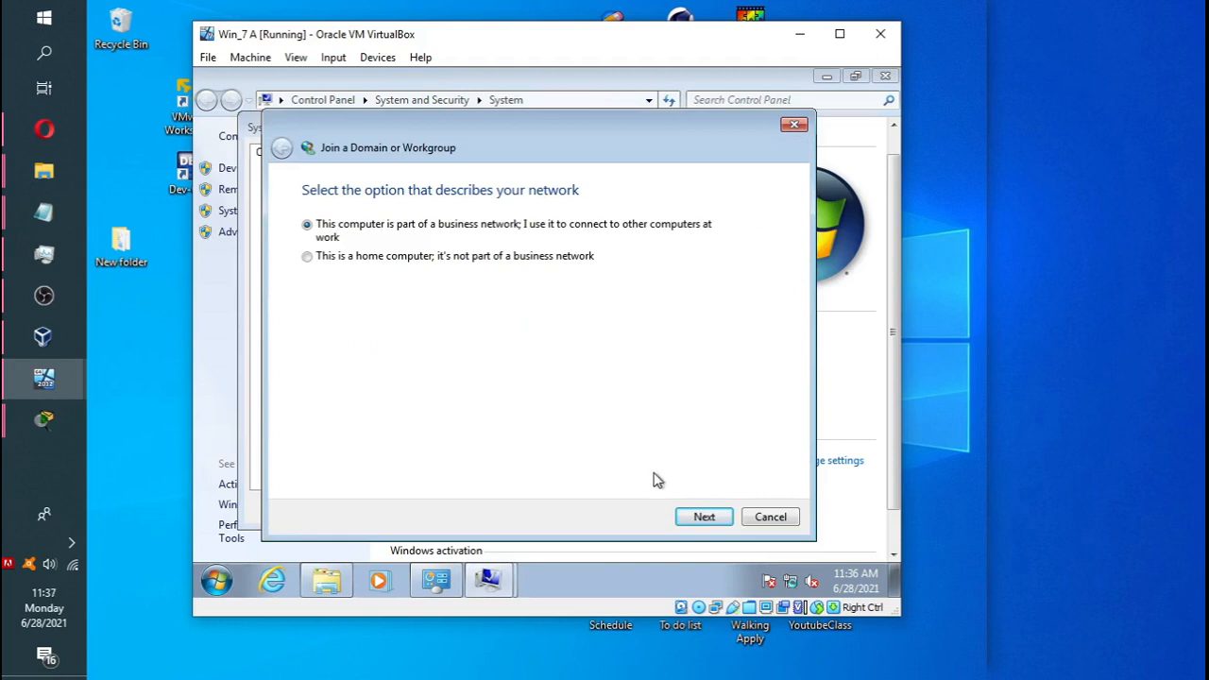
click(696, 518)
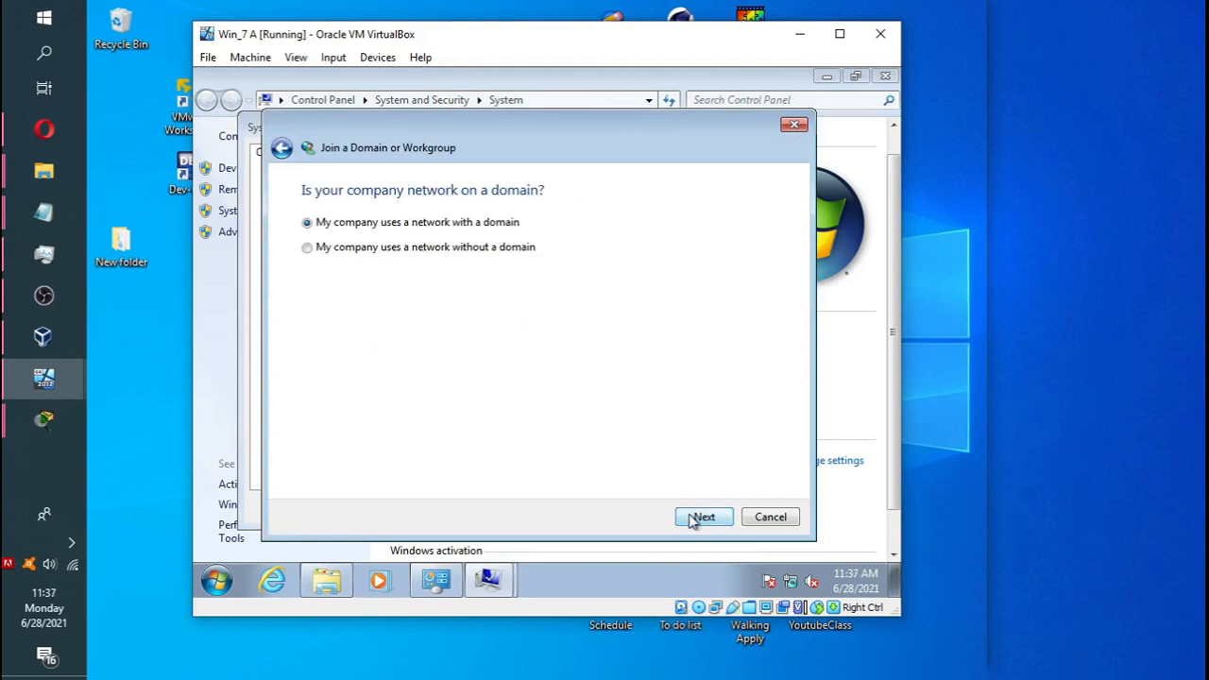
click(699, 517)
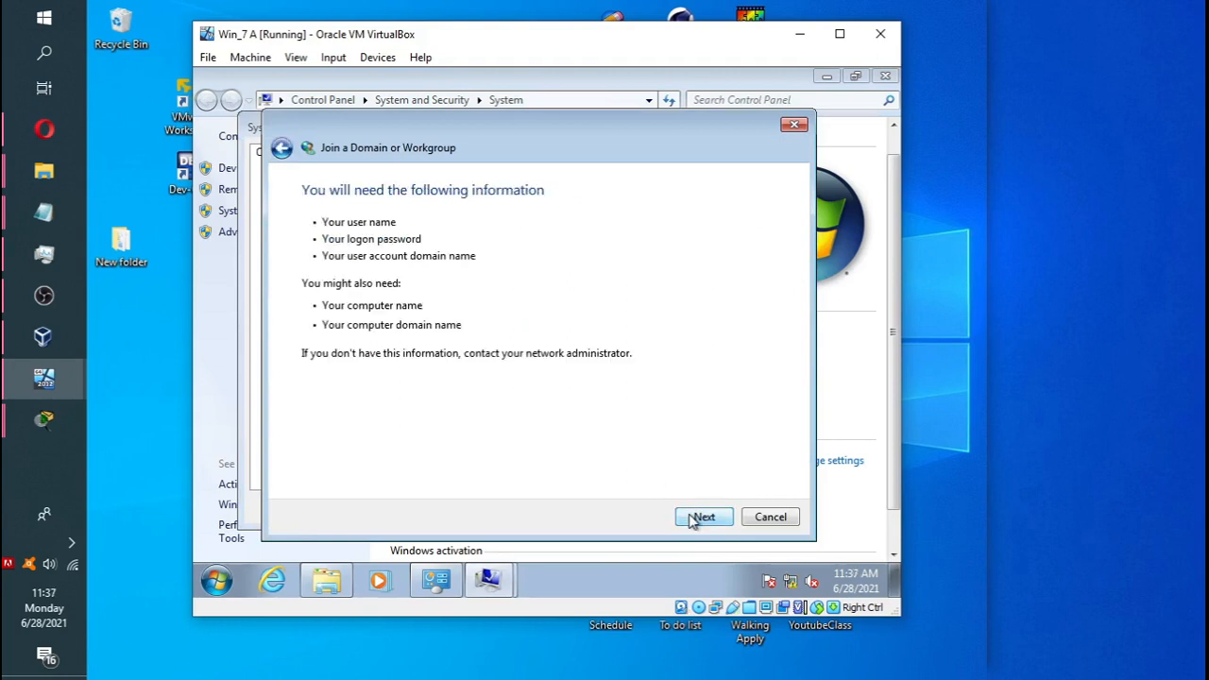
click(699, 517)
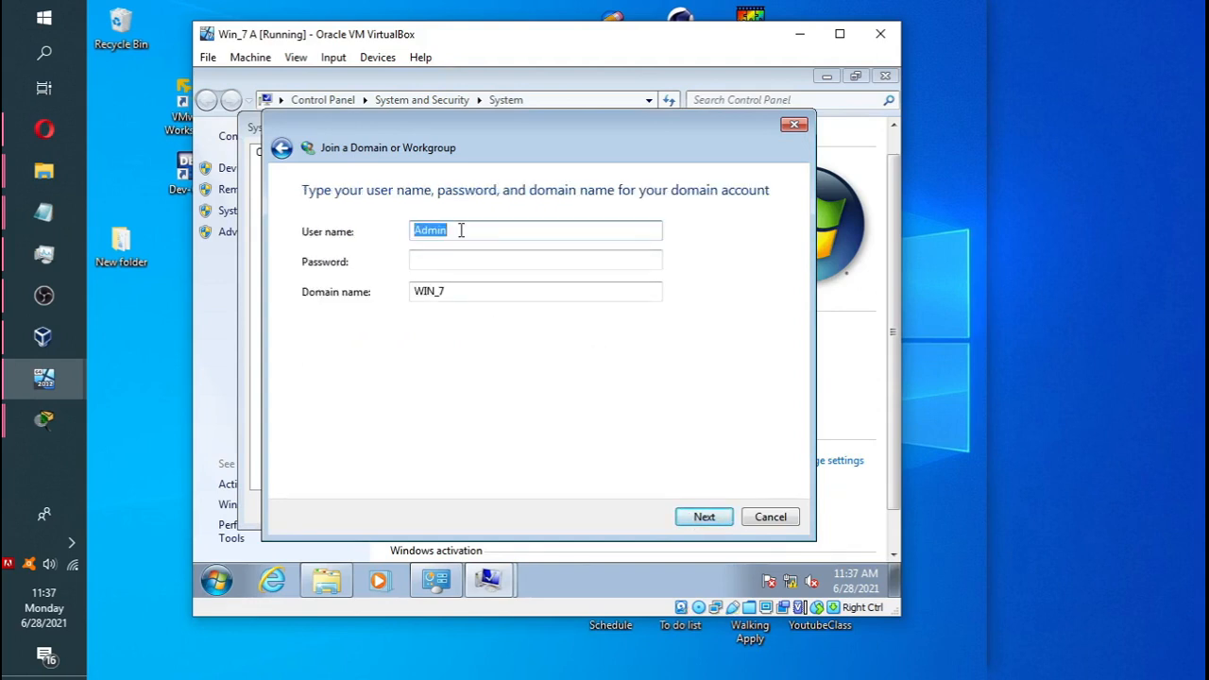
Enter user name Administrator, the account password and domain HOMELAB.COM.
text(Administrator)
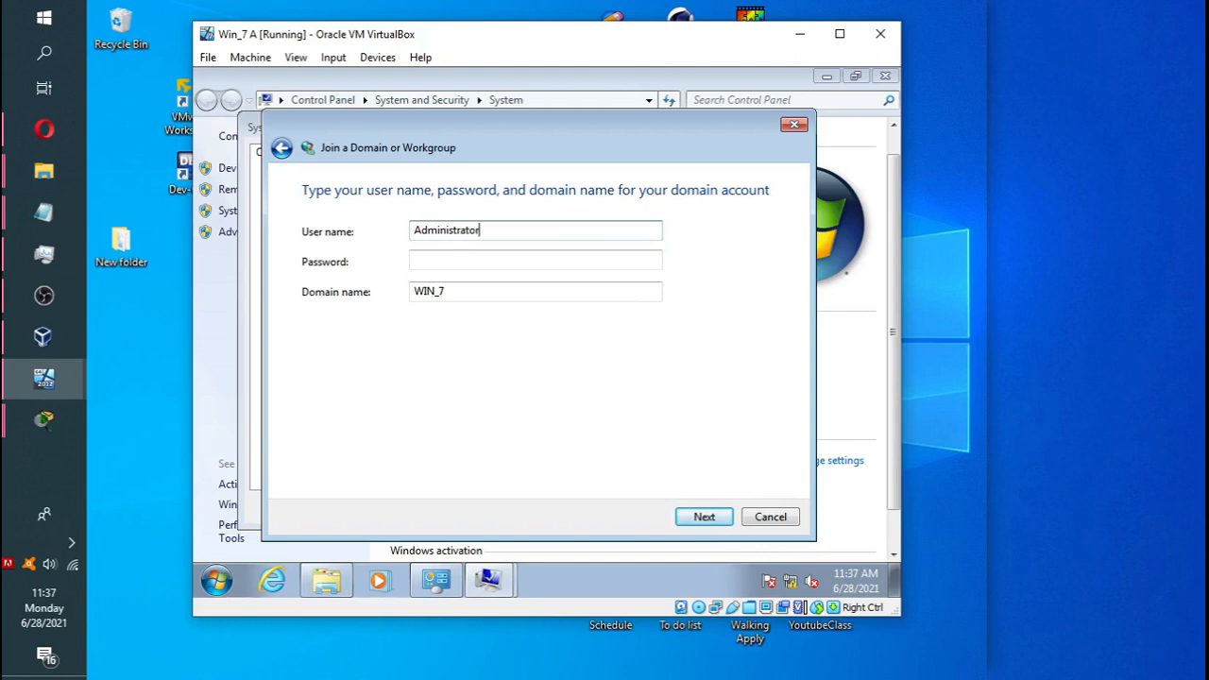
key(Tab)
text(12)
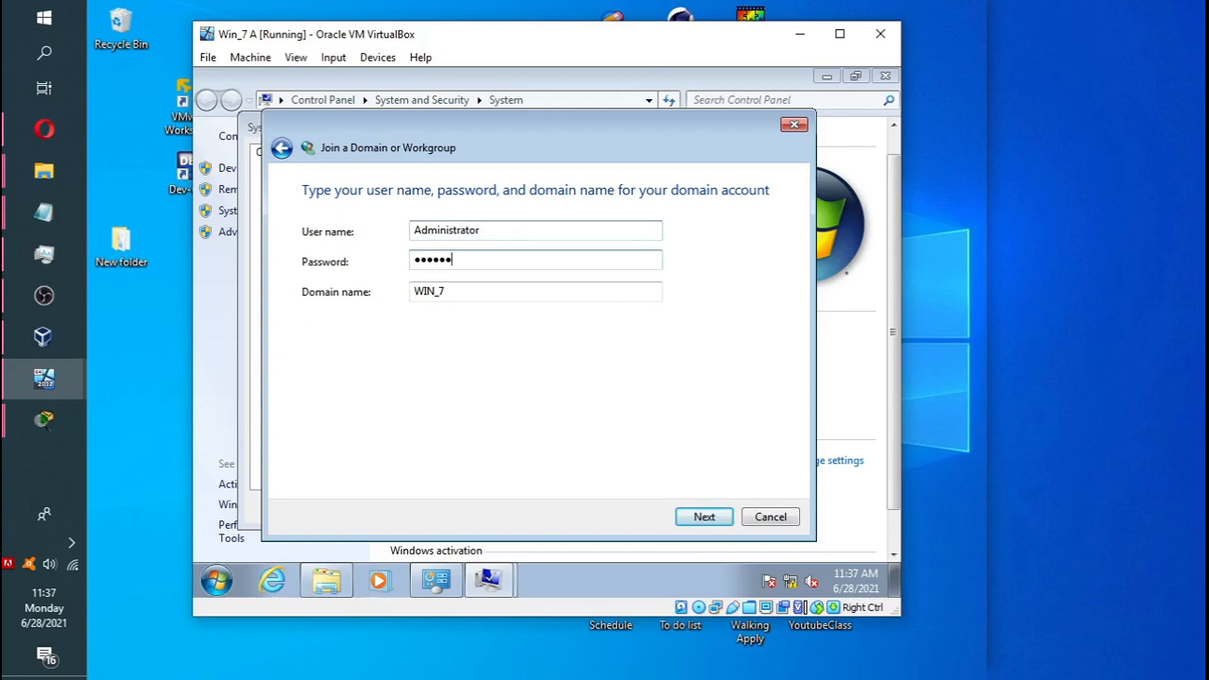
text(rd)
key(Tab)
text(H)
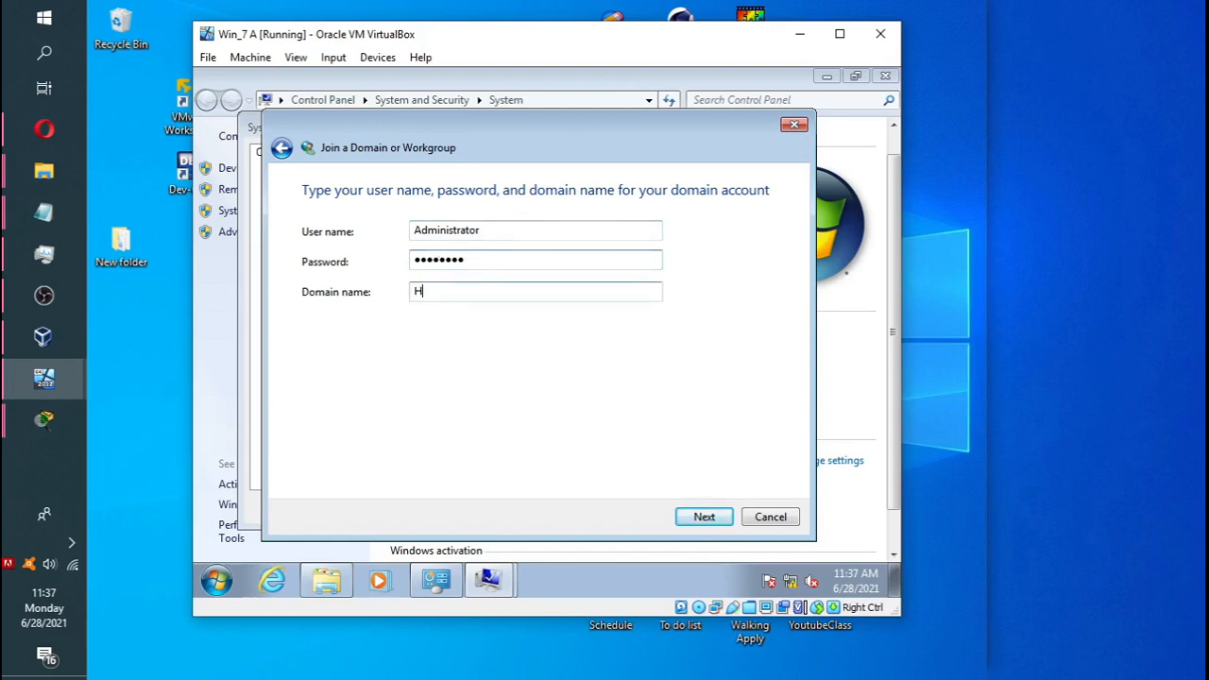
text(OMELAB.COM)
click(708, 514)
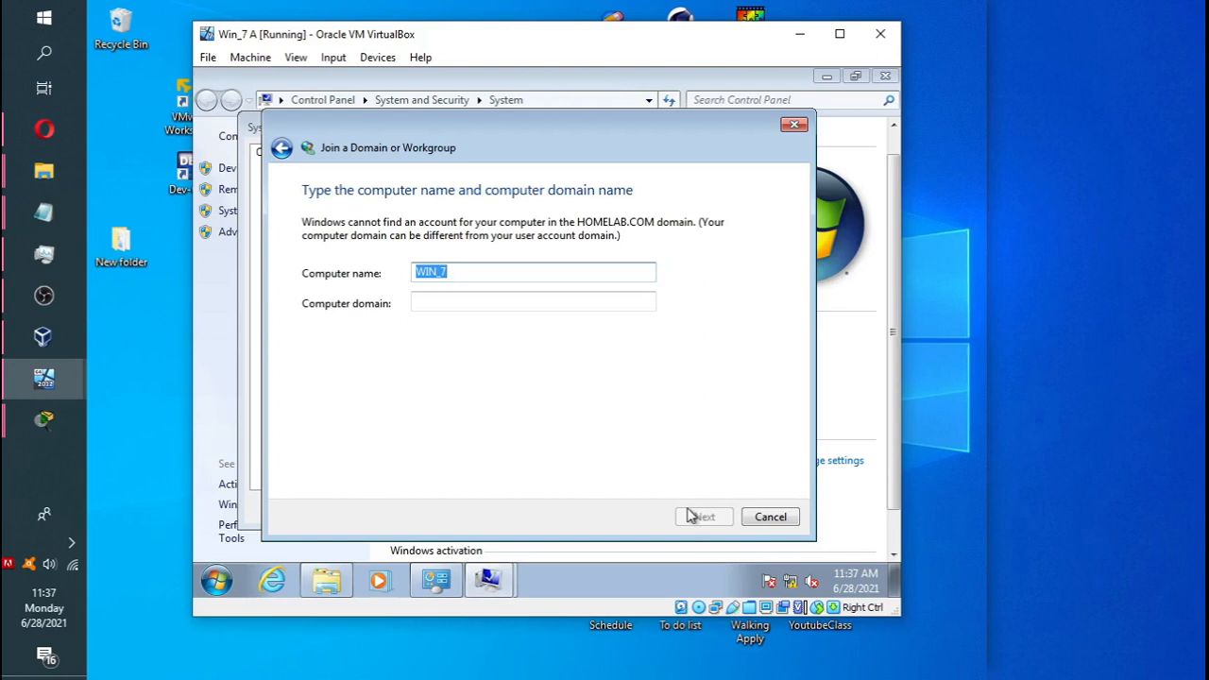
Enter HOMELAB.COM as the computer domain and continue.
click(482, 304)
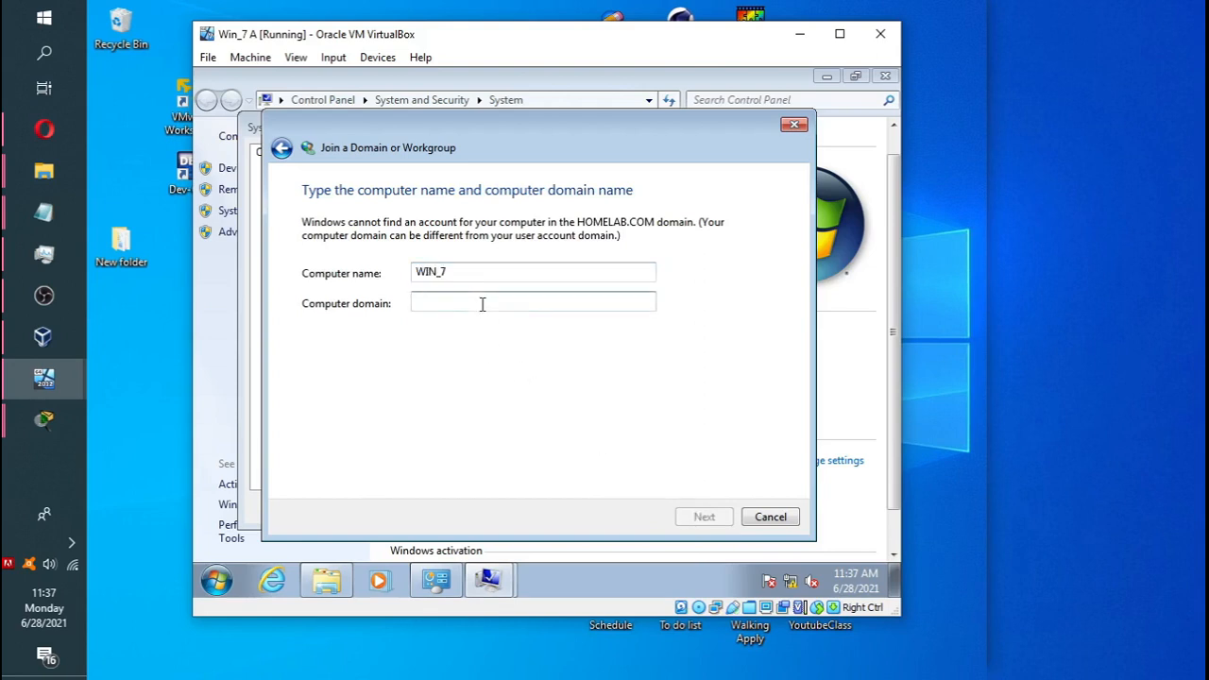
text(HOMELAB)
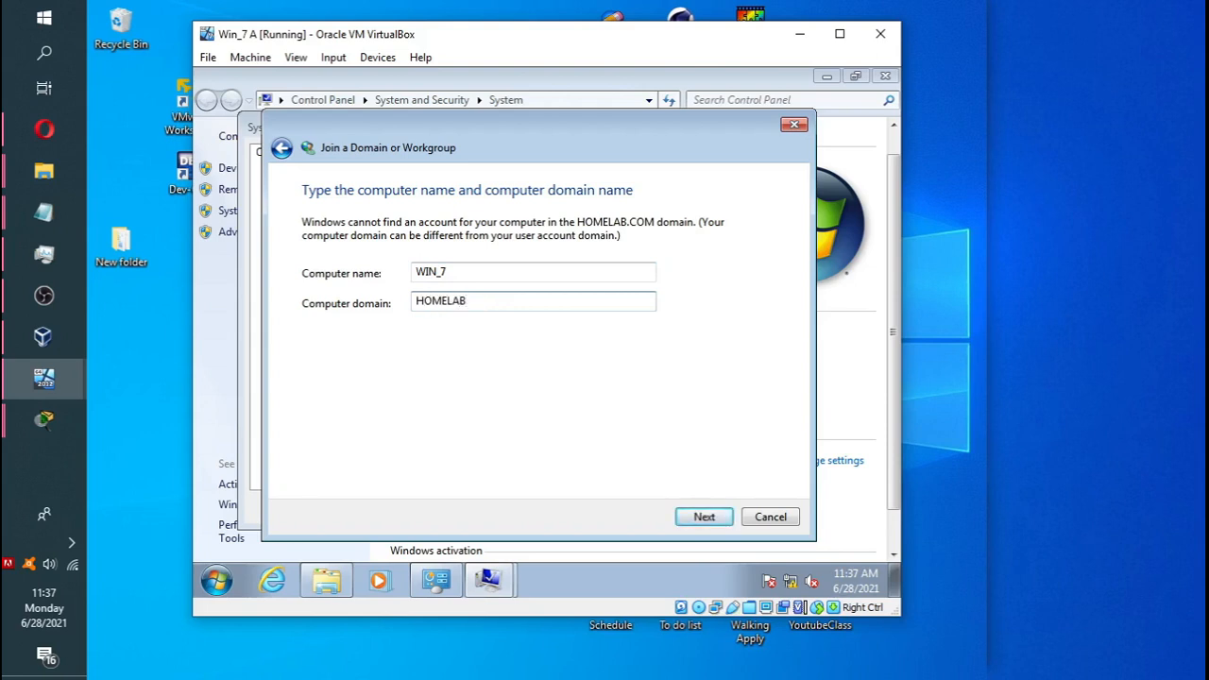
text(.COM)
click(708, 516)
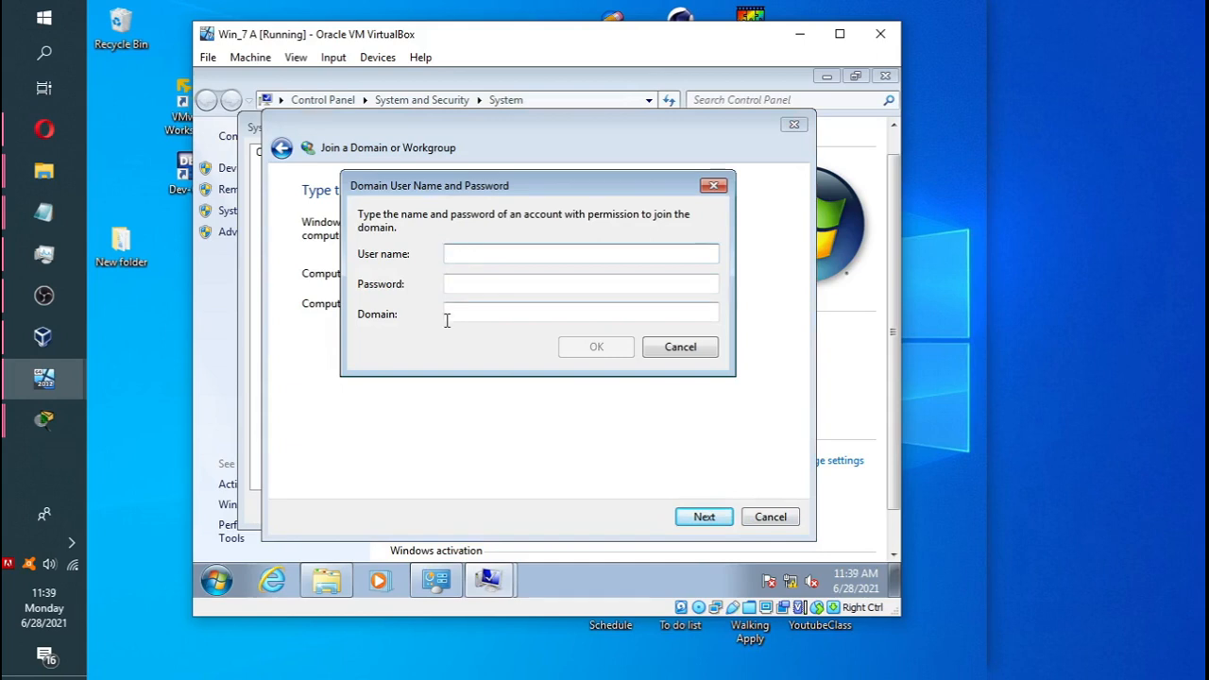
Submit domain credentials with user name 'Admistrator', the password and HOMELAB.COM.
text(A)
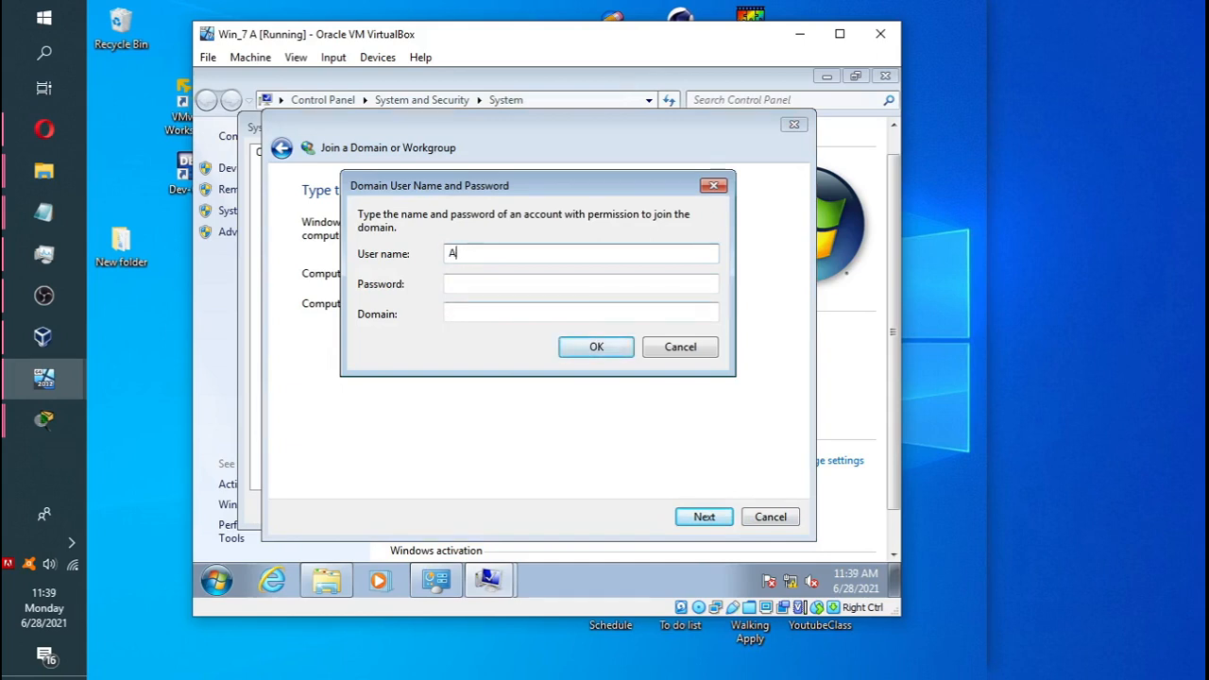
text(dmistrator)
key(Tab)
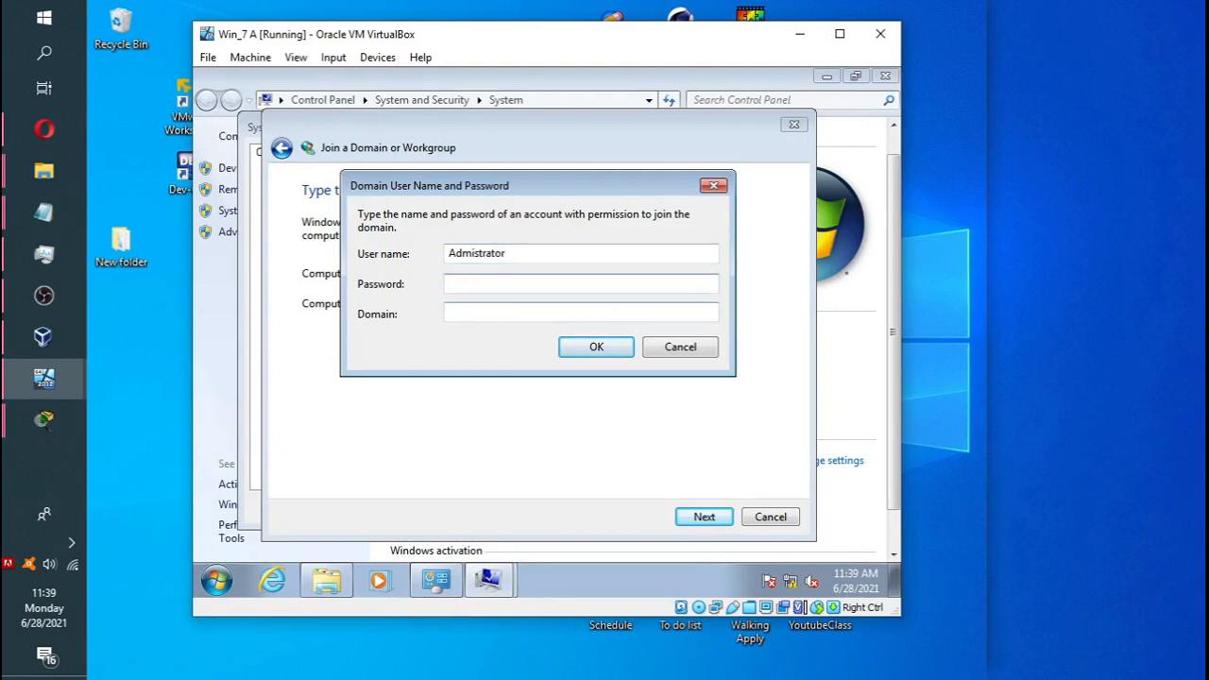
text(••••••••)
text(HO)
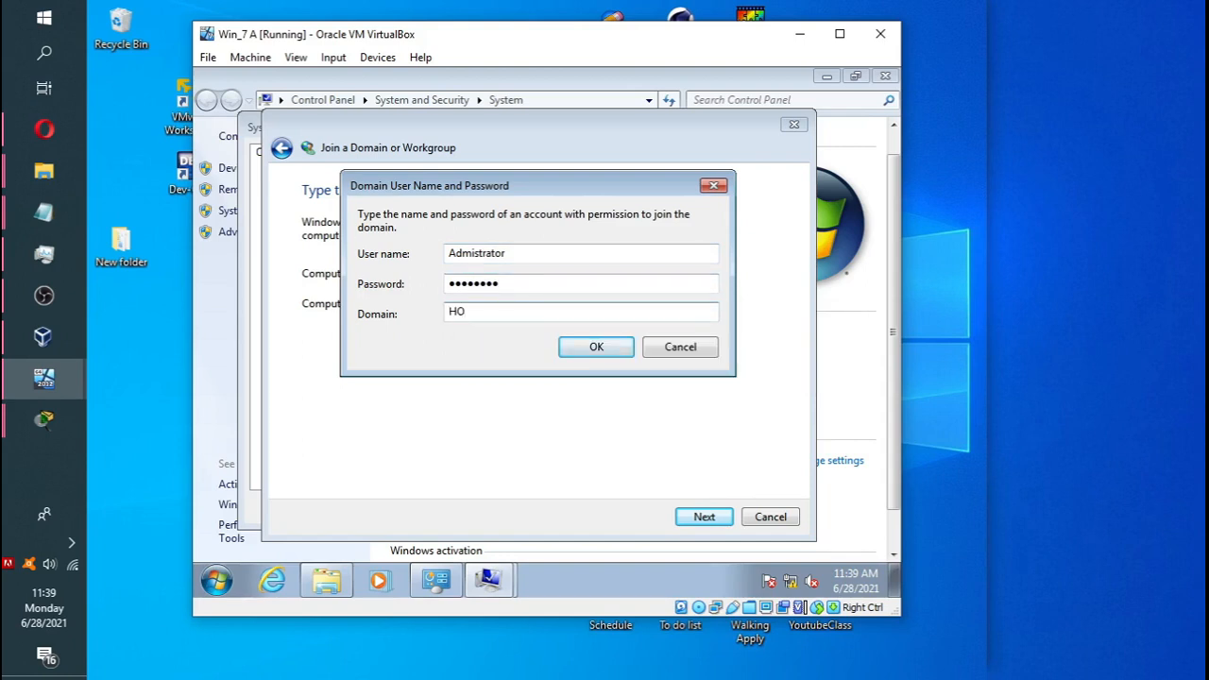
text(MELAB)
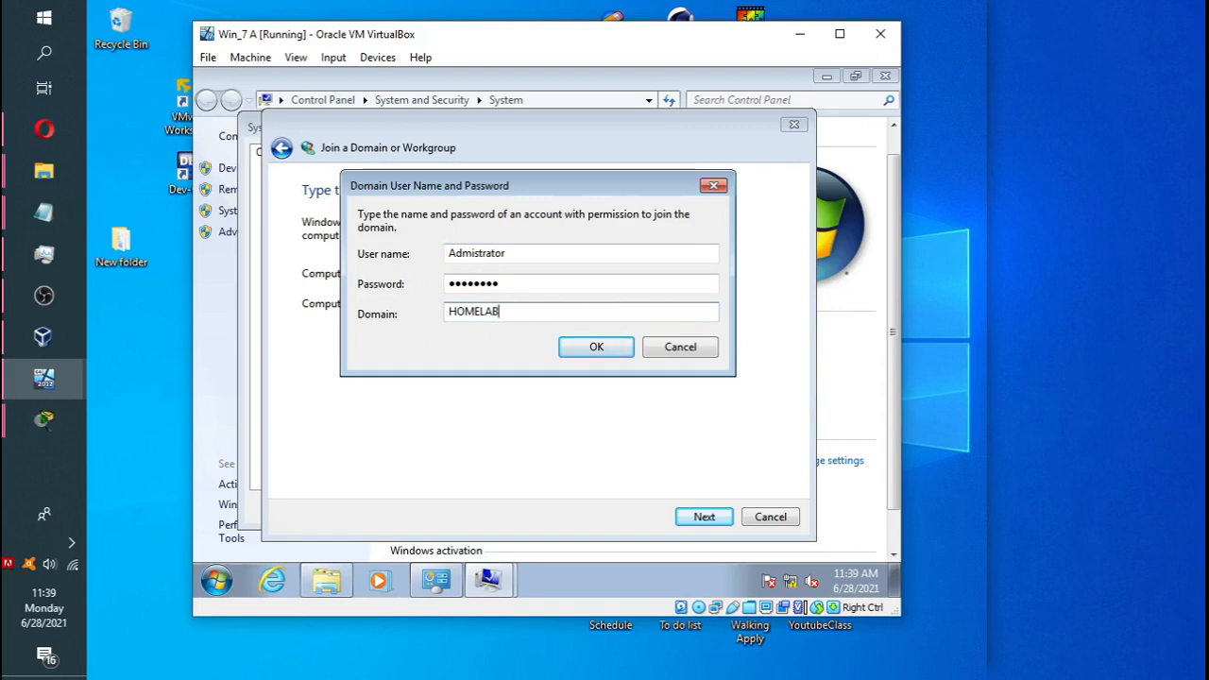
text(.COM)
click(583, 355)
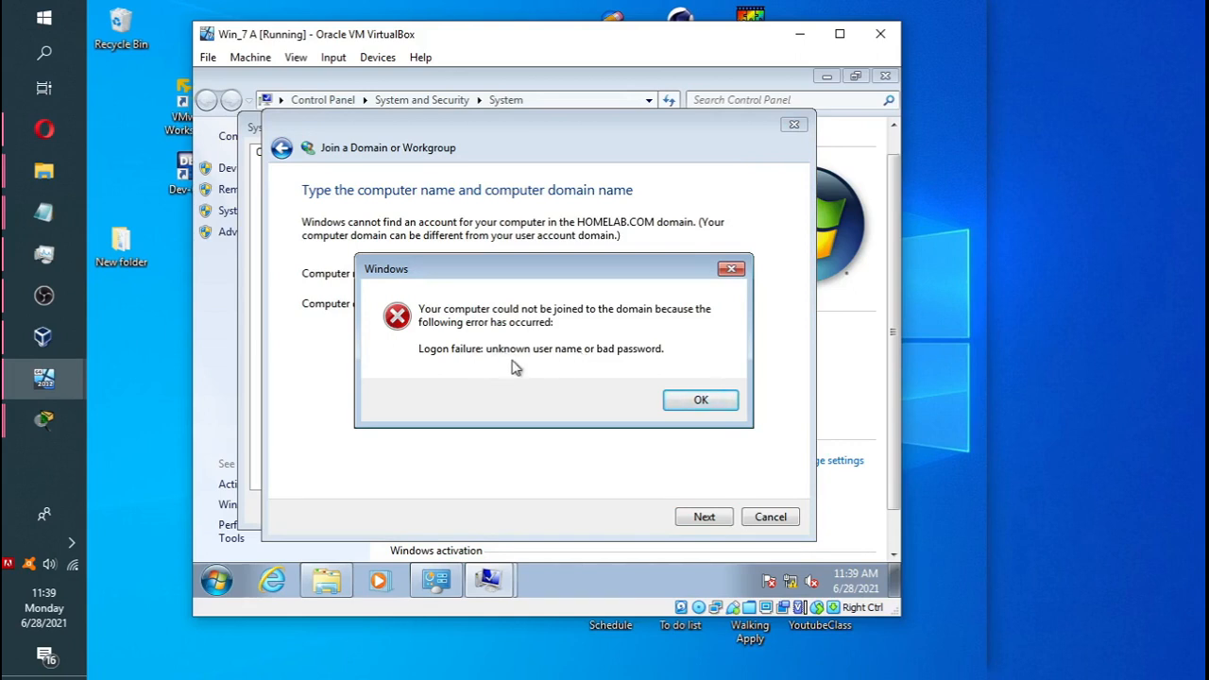
Dismiss the logon failure error and begin correcting the misspelled user name.
click(682, 401)
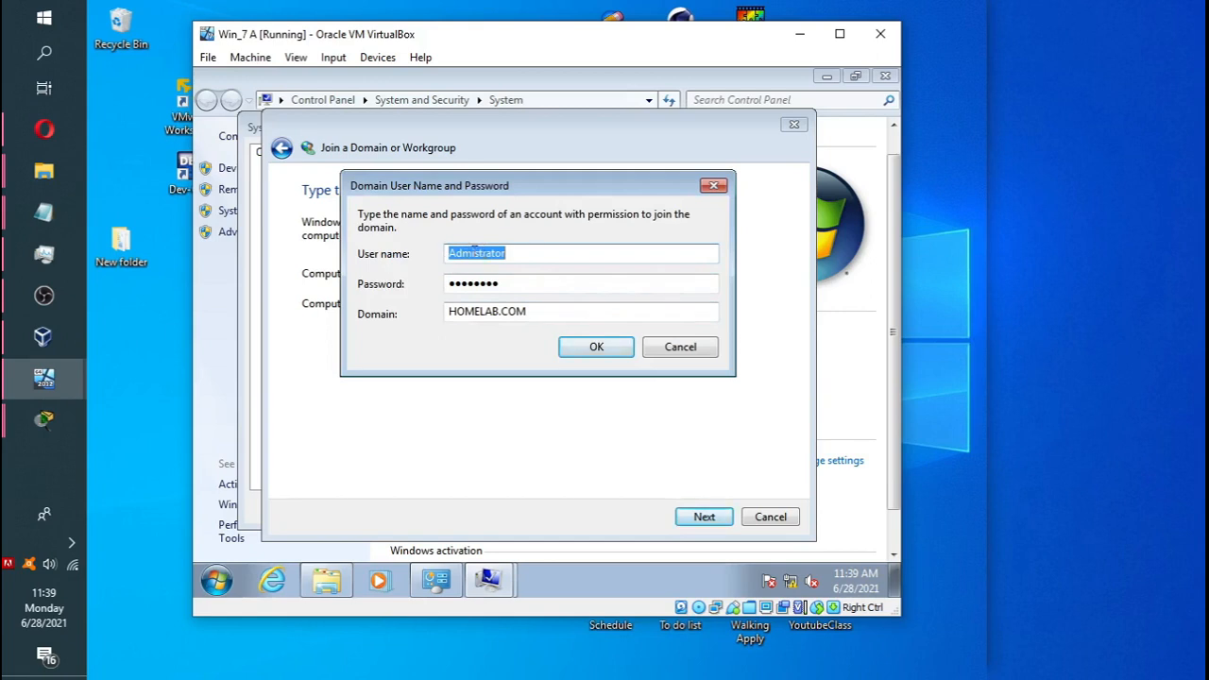
click(476, 249)
text(NI)
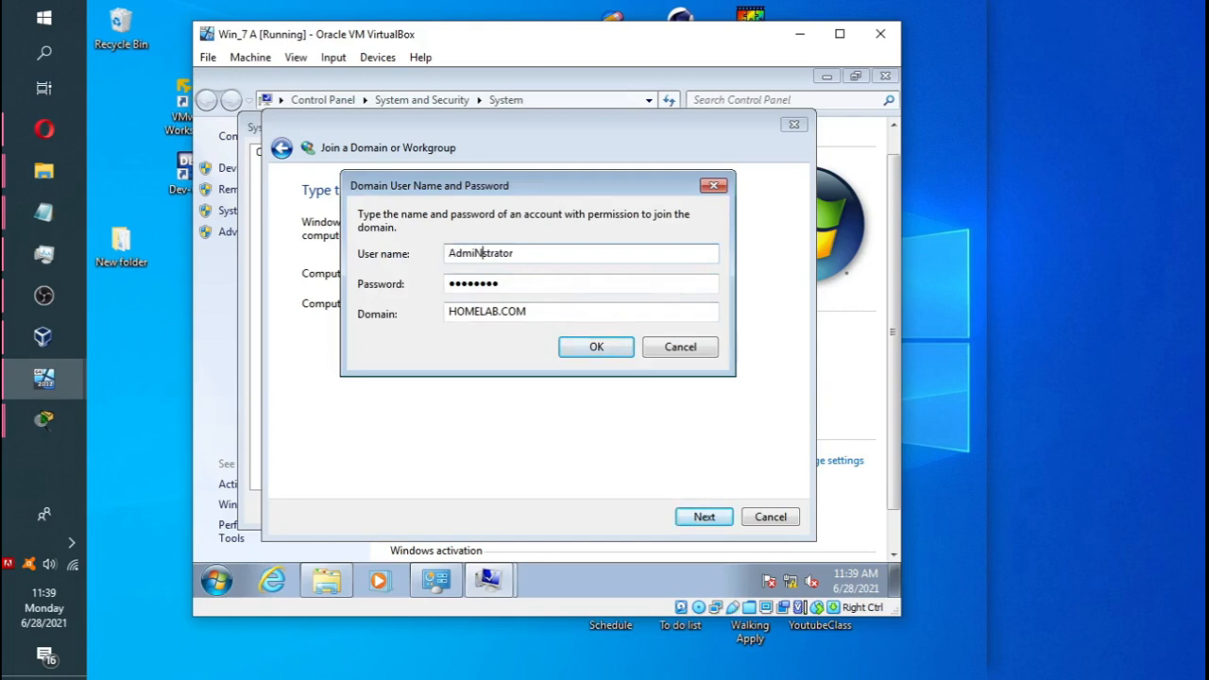
key(BackSpace)
key(BackSpace)
Retry with the corrected Administrator name and add the domain account with administrator access.
text(ni)
click(572, 349)
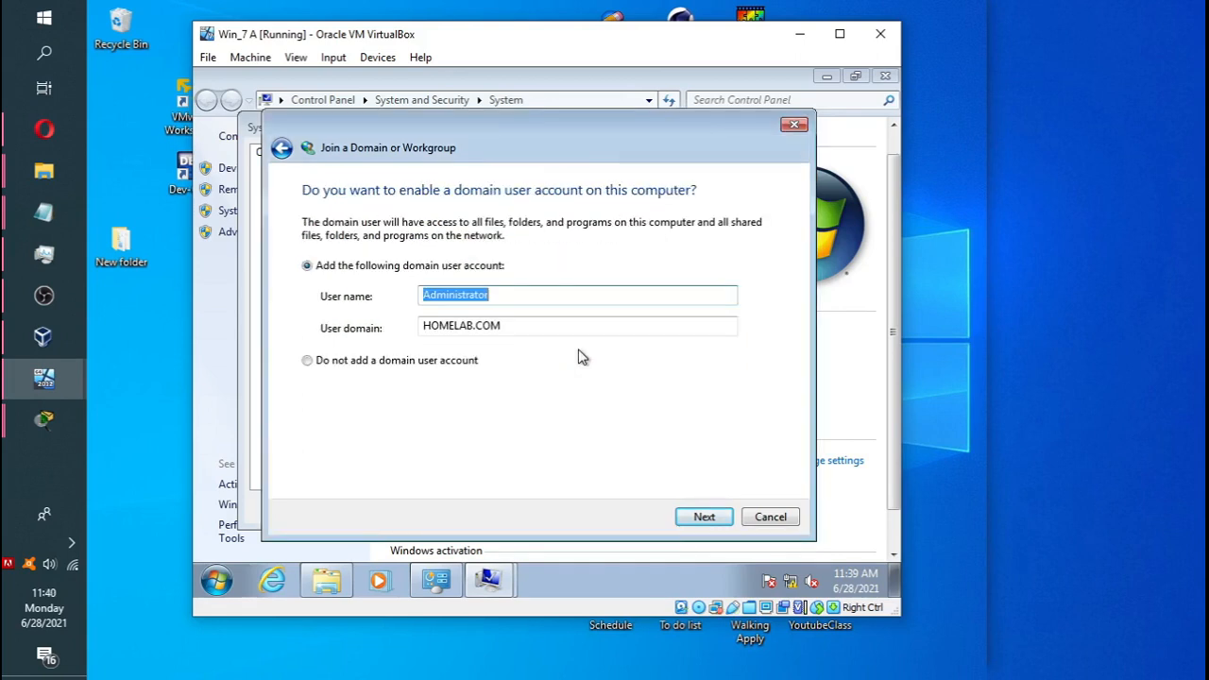
click(704, 517)
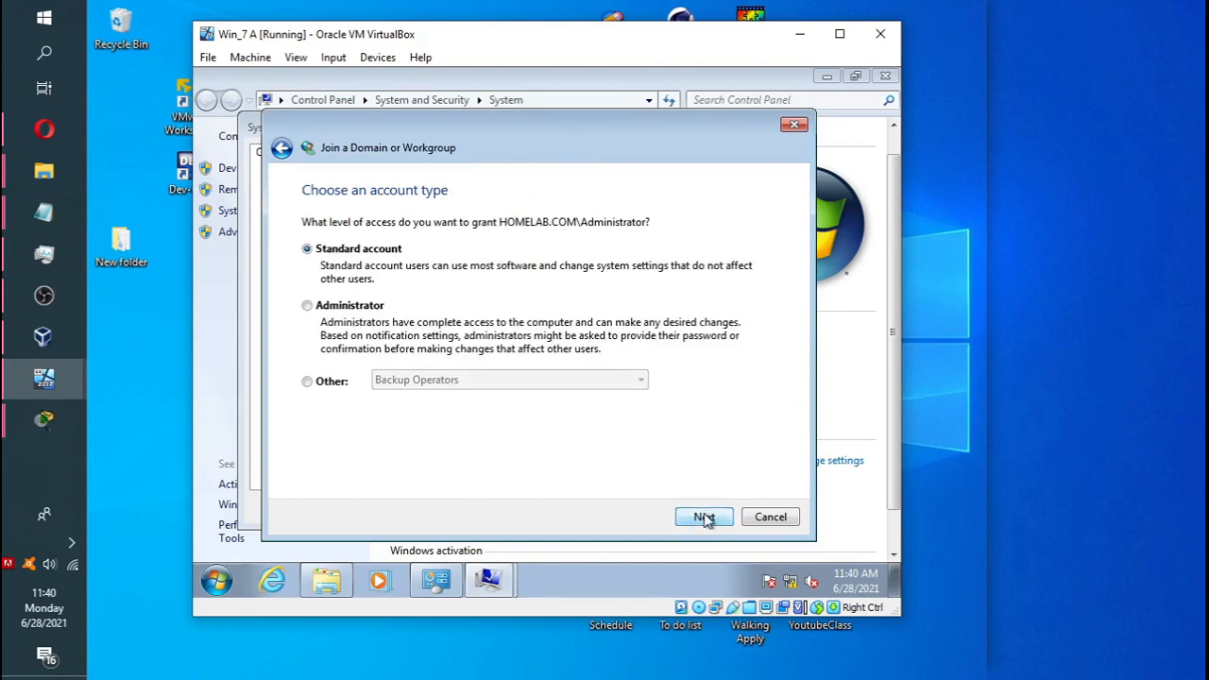
click(317, 313)
click(727, 521)
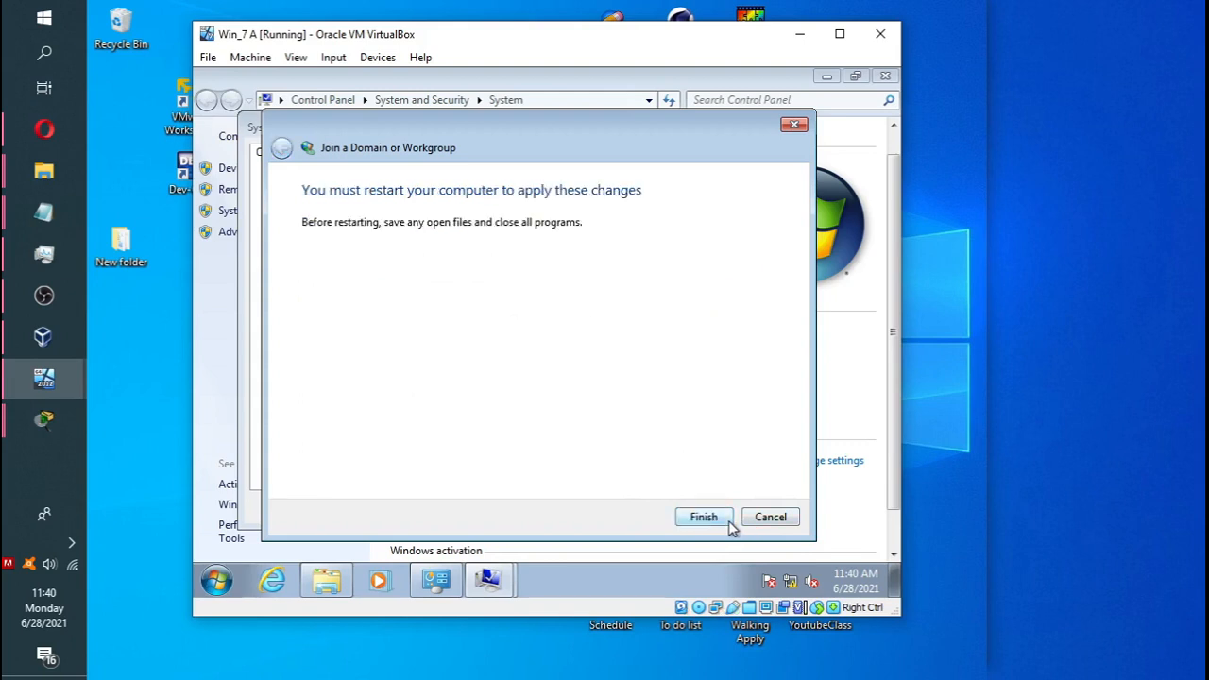
Finish the join wizard, close System Properties, and restart Windows 7 now.
click(701, 522)
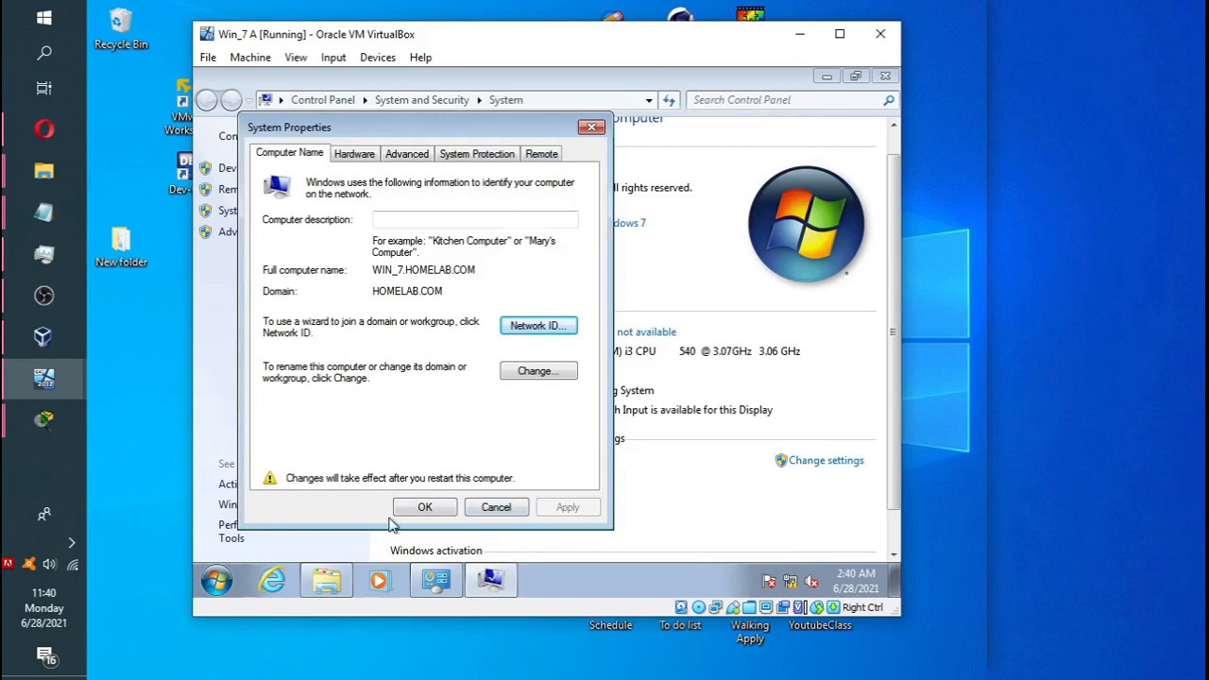
click(425, 507)
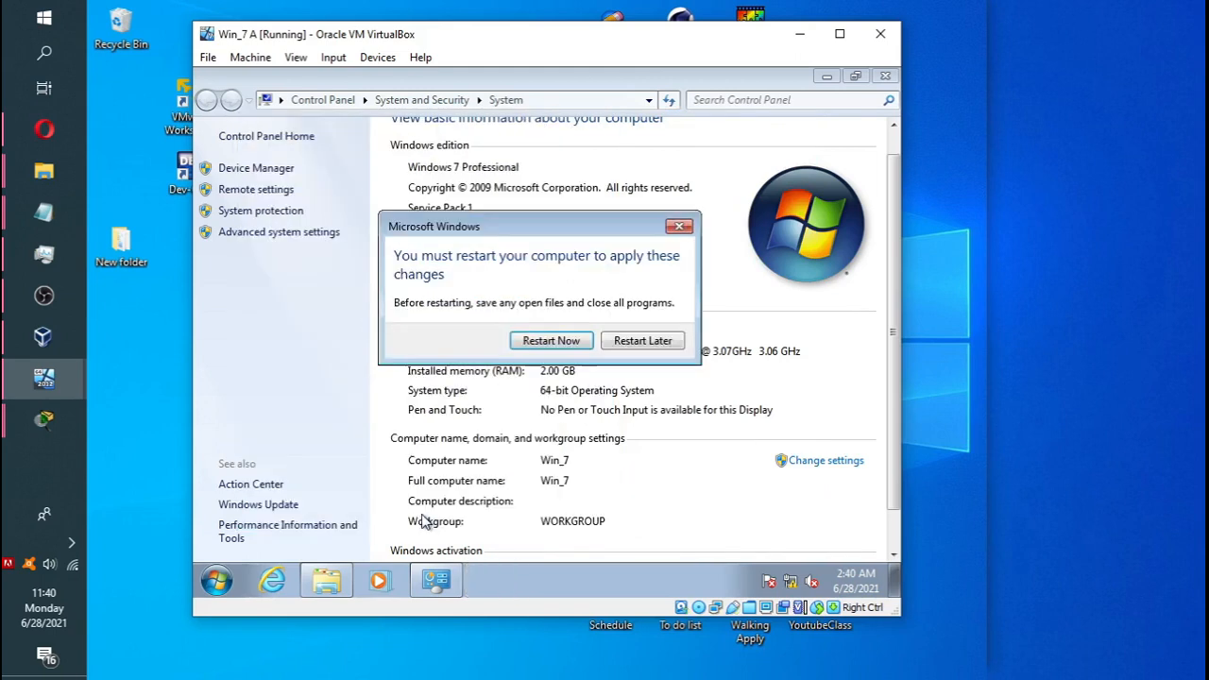
click(548, 344)
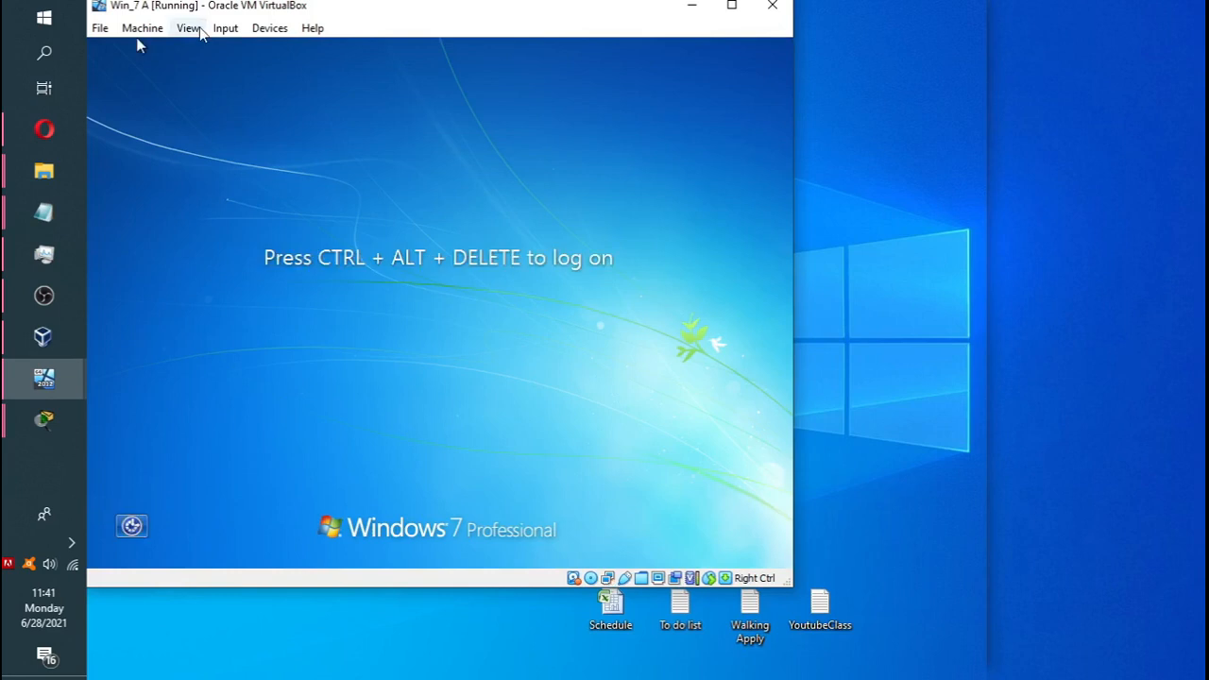
Send Ctrl+Alt+Del to the Win_7 A VM from VirtualBox's Input menu.
click(225, 27)
mouse_move(243, 59)
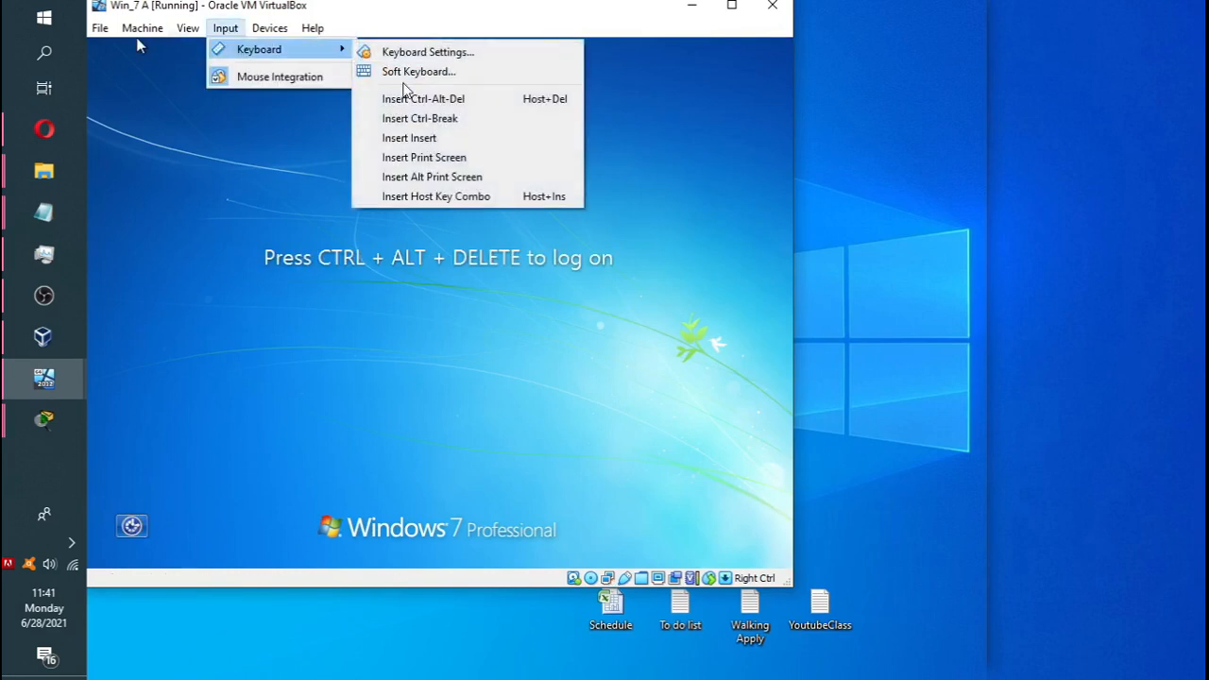
click(407, 99)
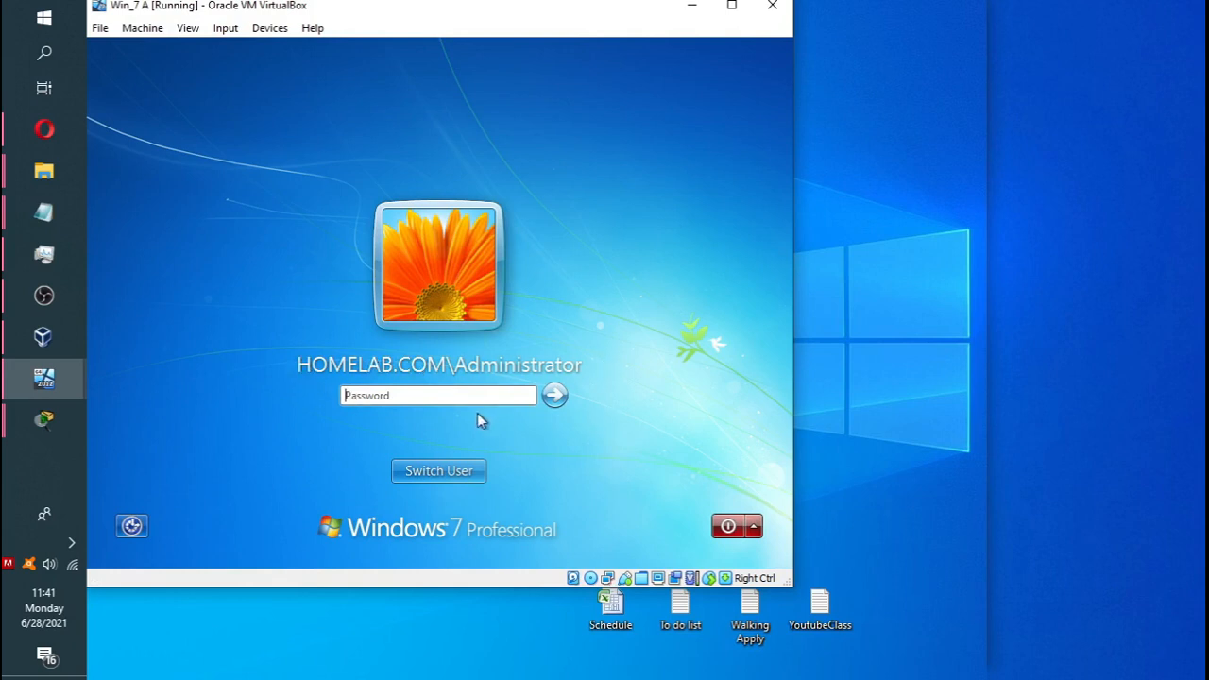
Enter the HOMELAB.COM Administrator password in capitals and log on.
key(Caps_Lock)
click(494, 397)
text(••••)
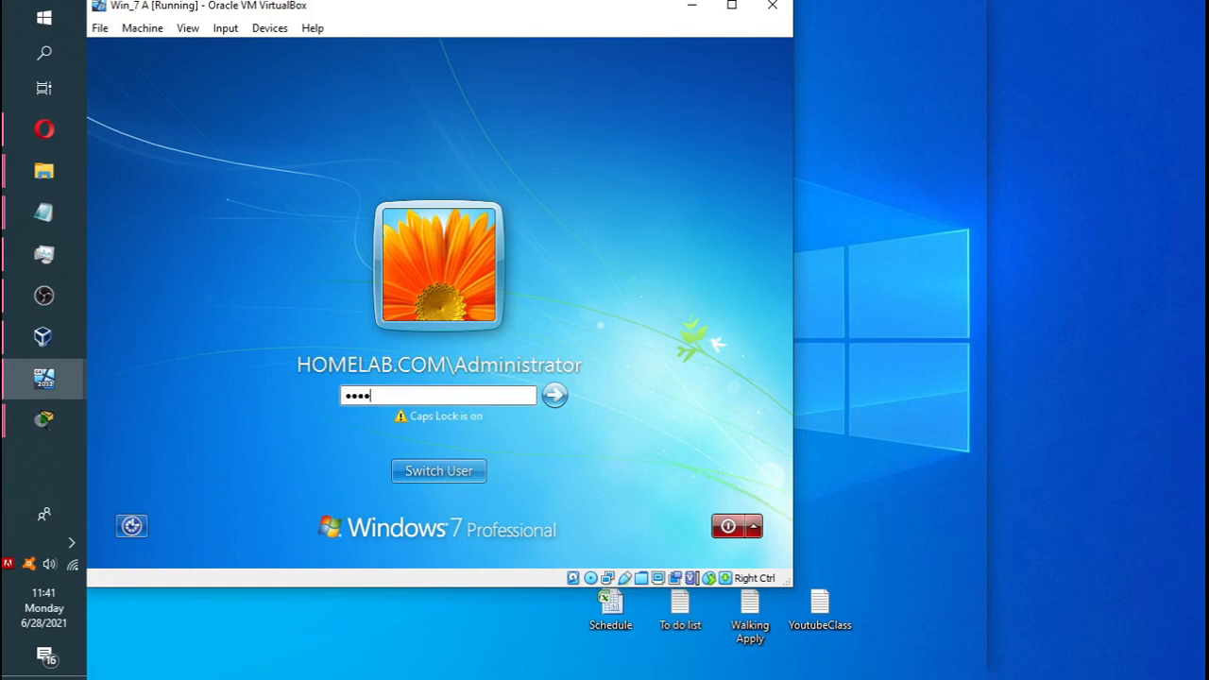
text(••••)
key(Caps_Lock)
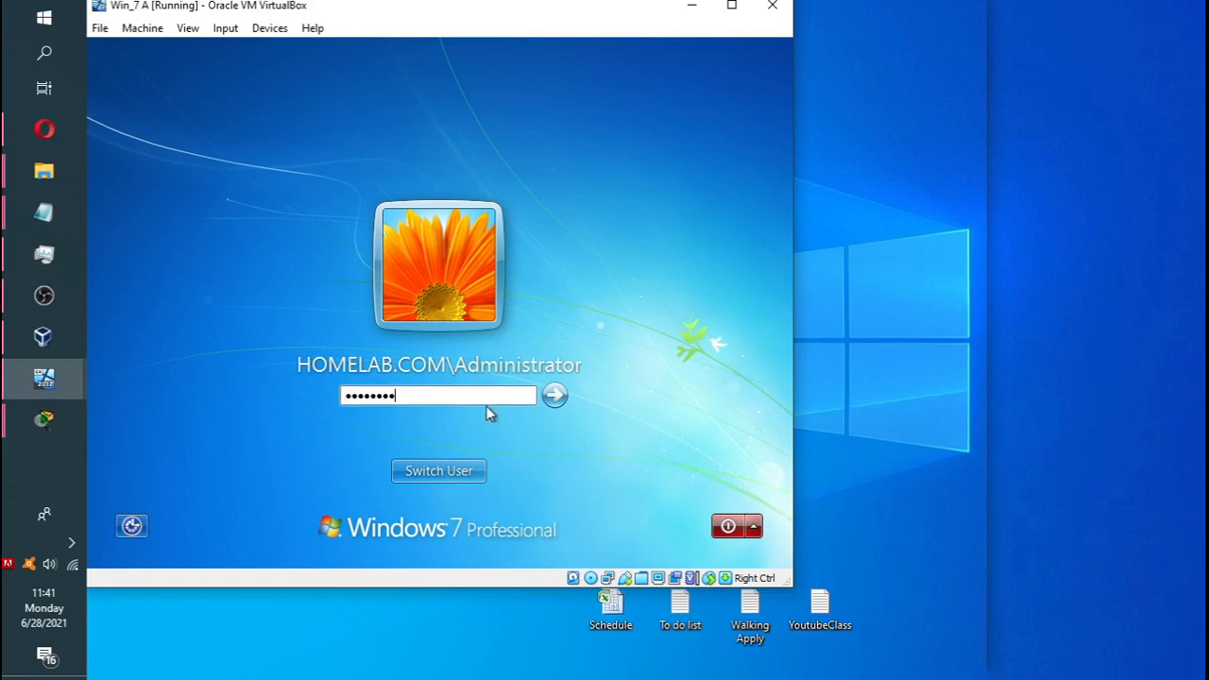
click(560, 397)
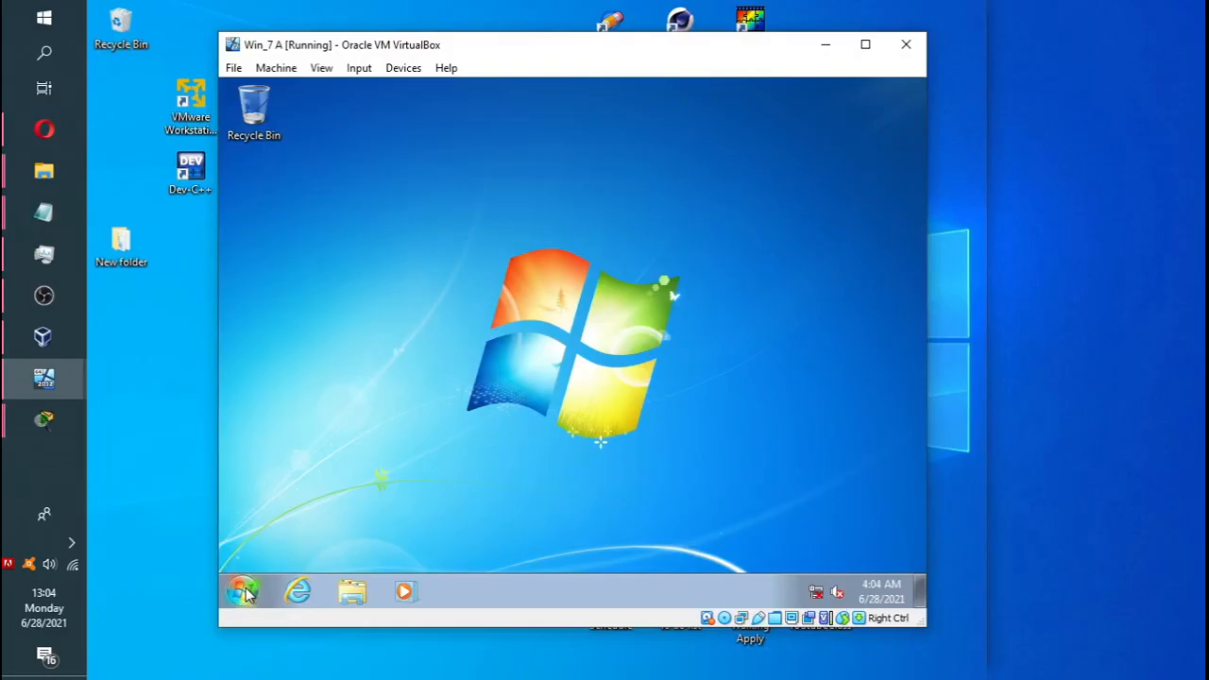
Open Computer Properties to confirm WIN_7 in HOMELAB.COM, then briefly view VirtualBox Manager.
click(242, 591)
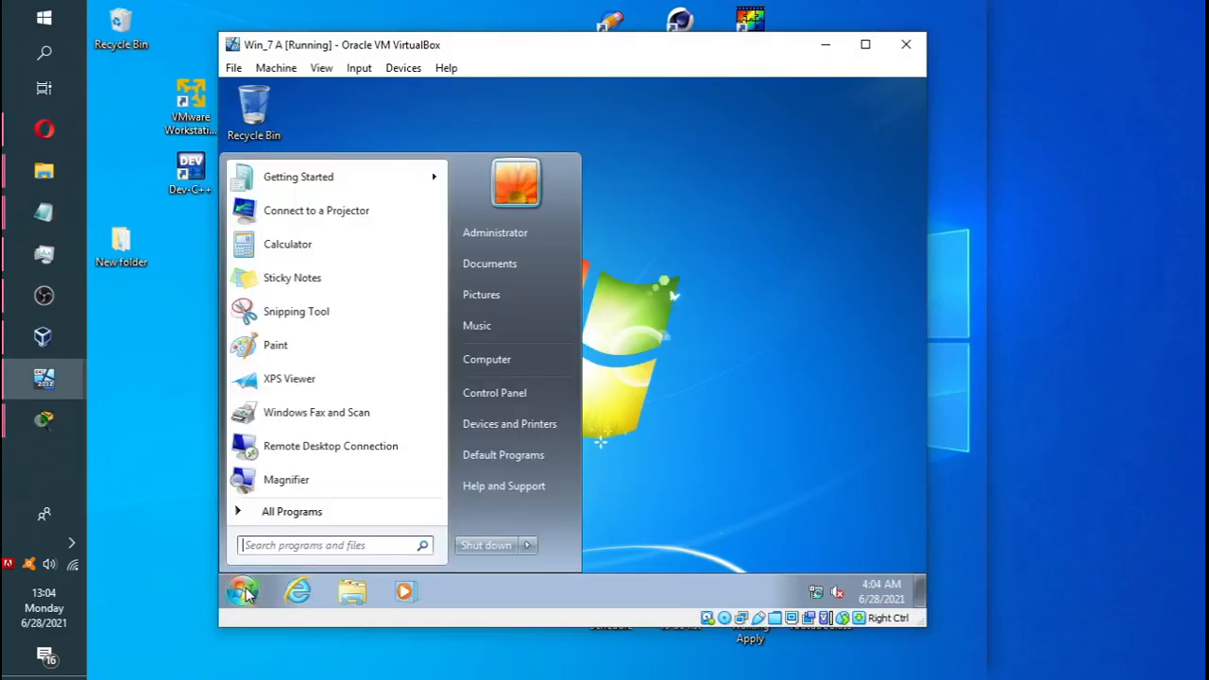
right_click(516, 359)
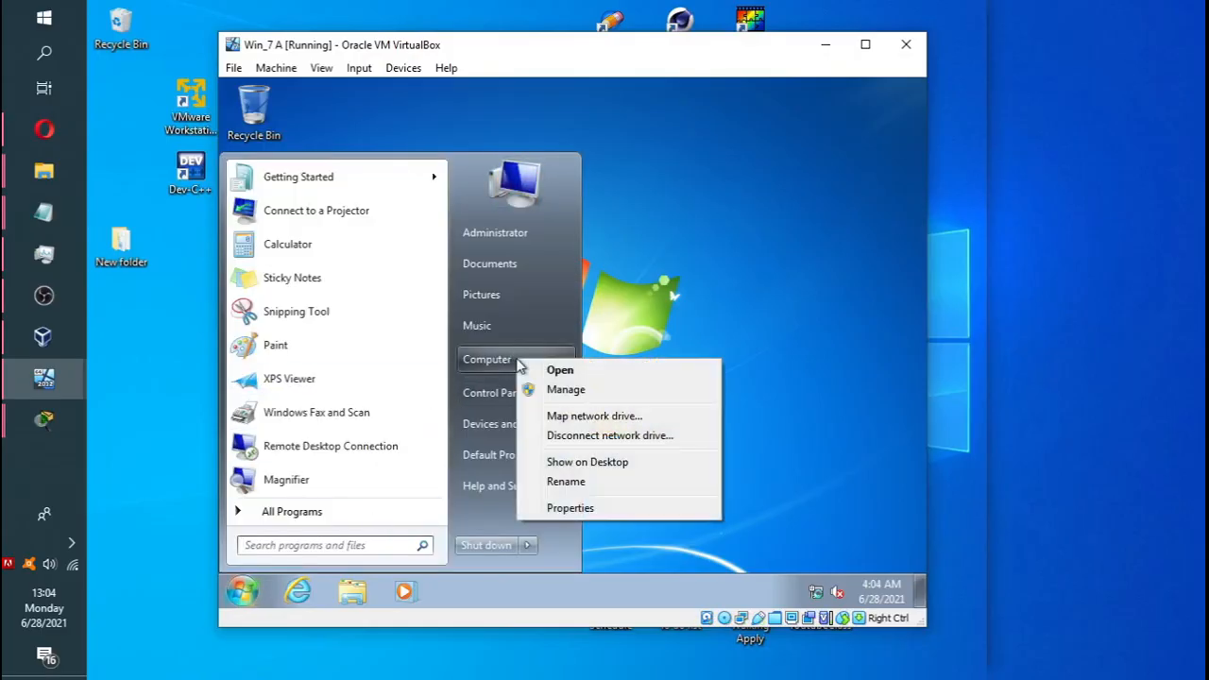
click(591, 513)
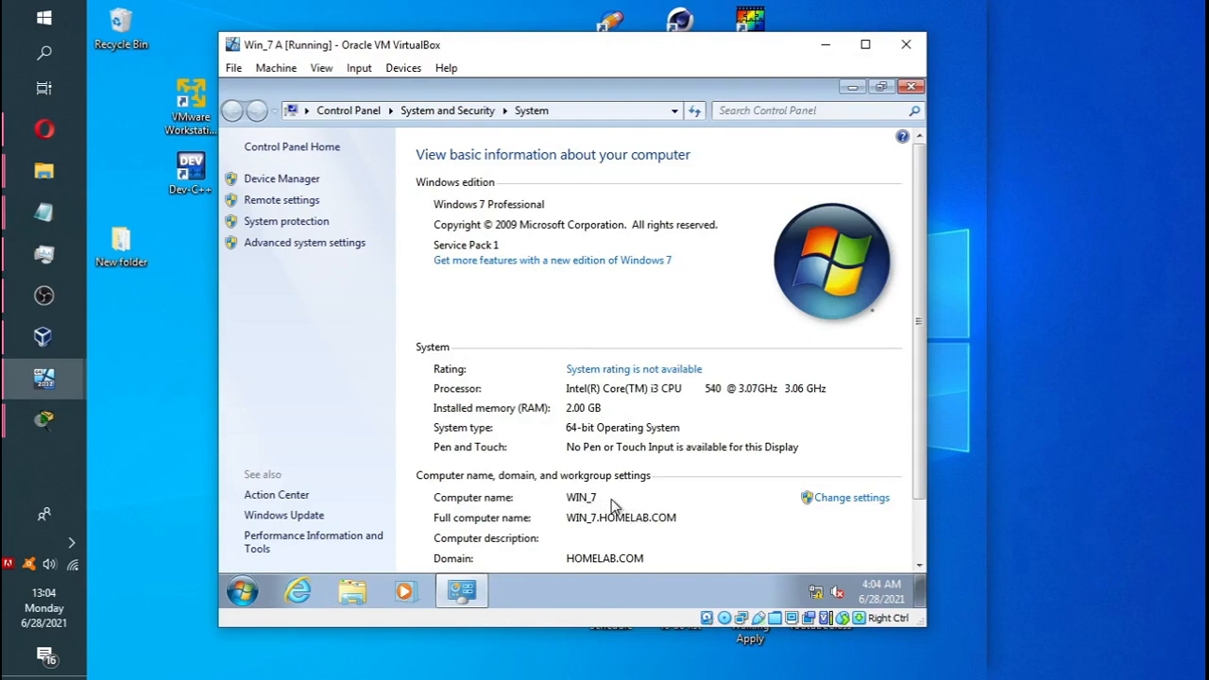
click(47, 342)
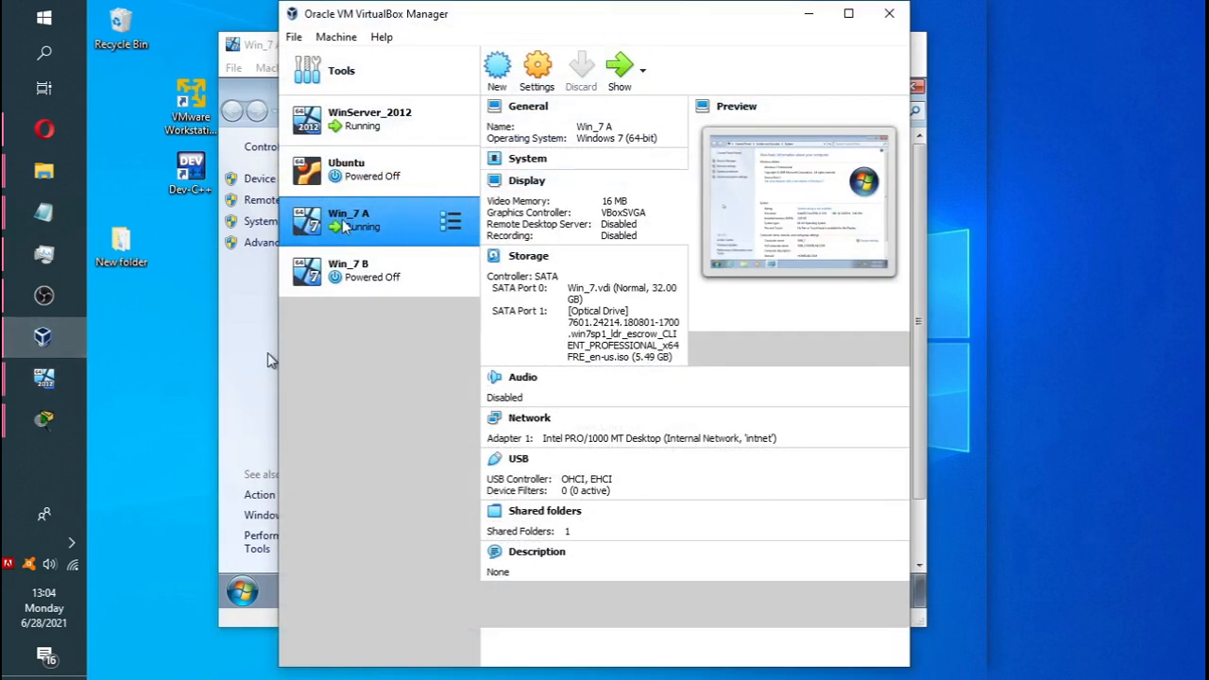
click(810, 21)
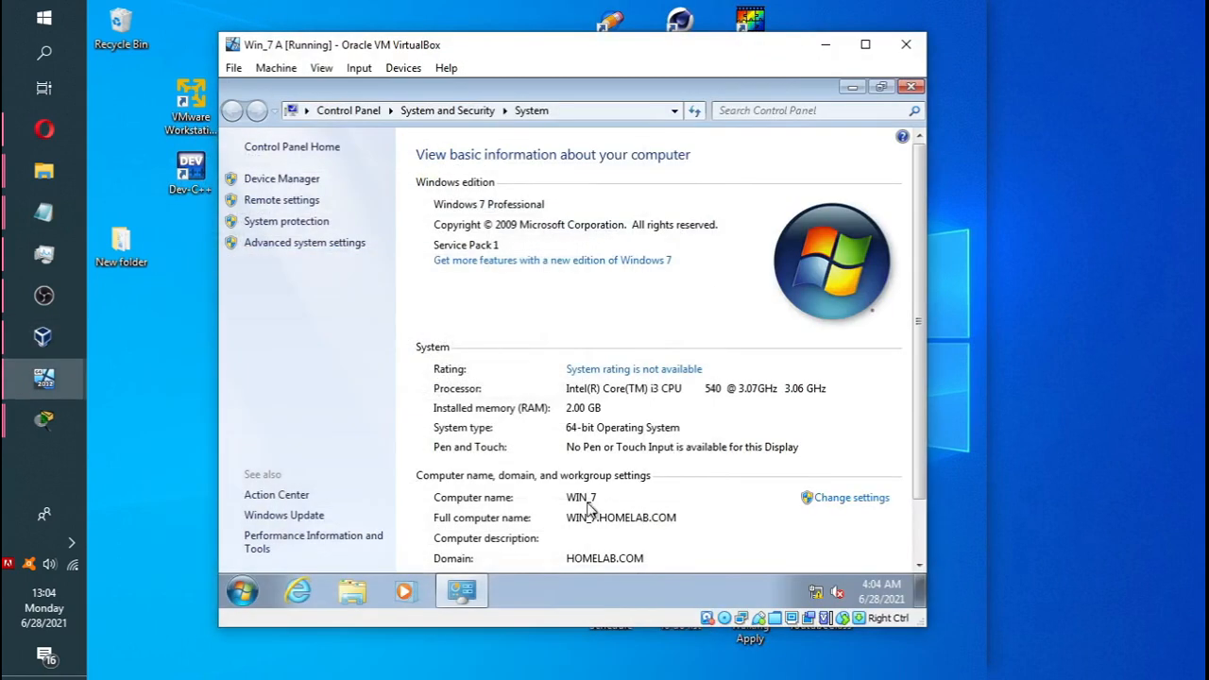
Open the computer rename options and try renaming the computer to WIN_7A.
click(838, 500)
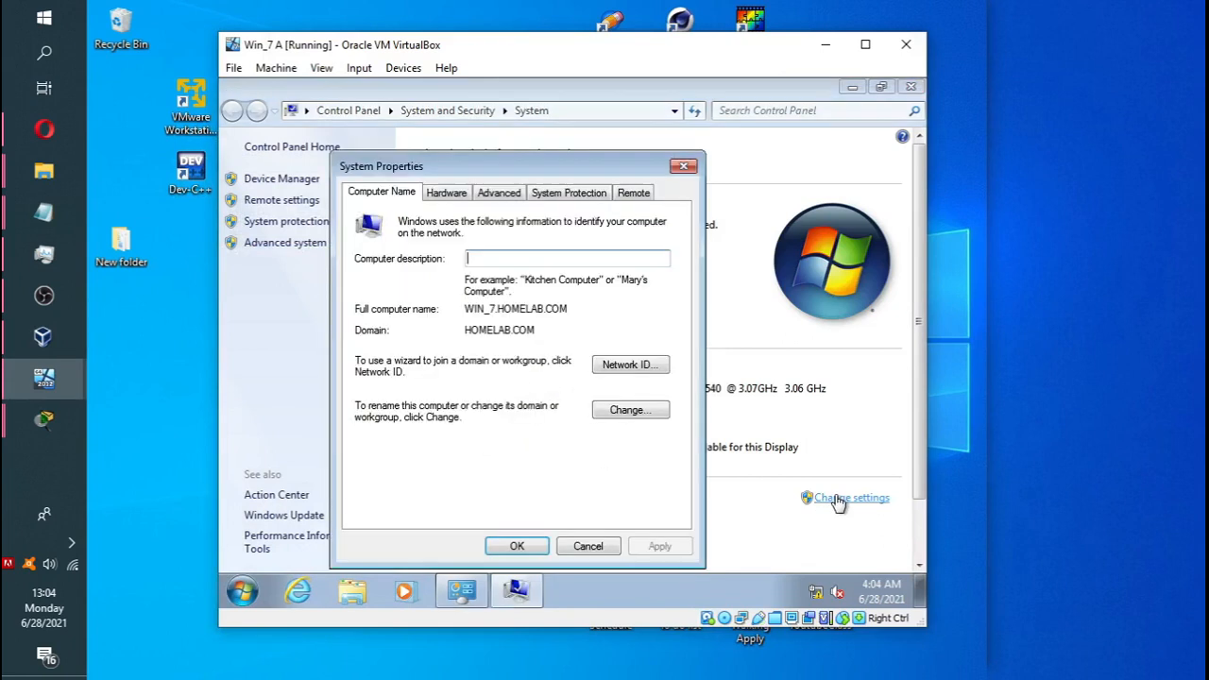
click(630, 411)
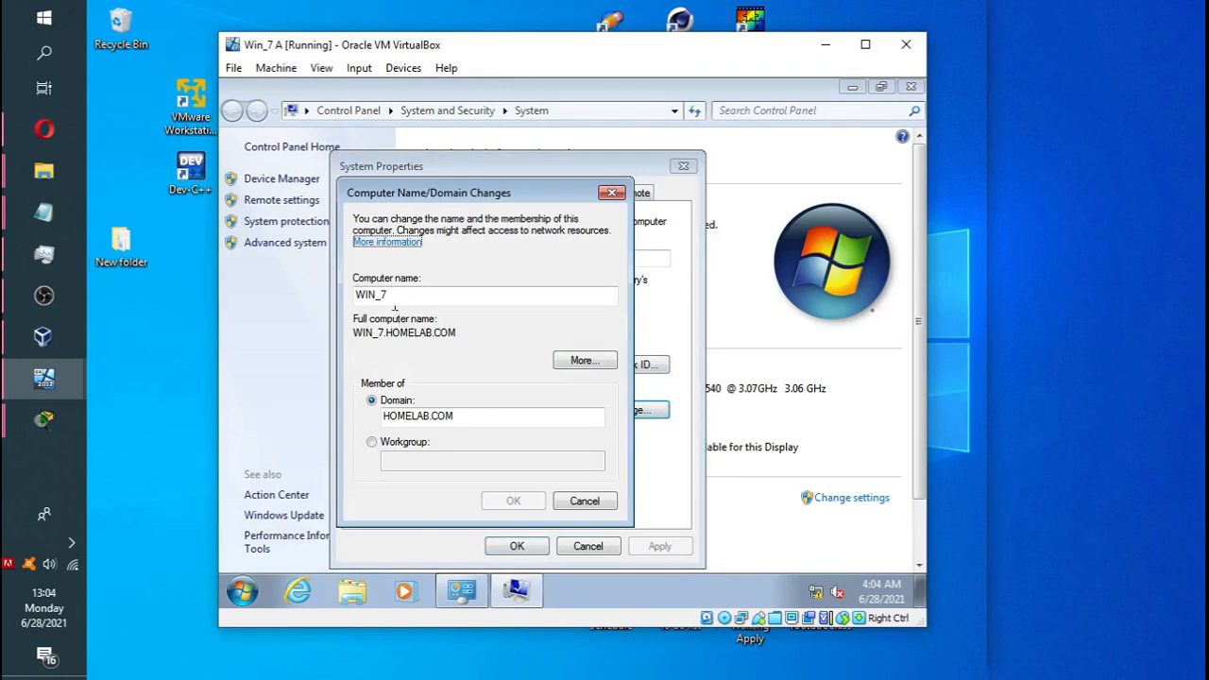
click(393, 297)
text(a)
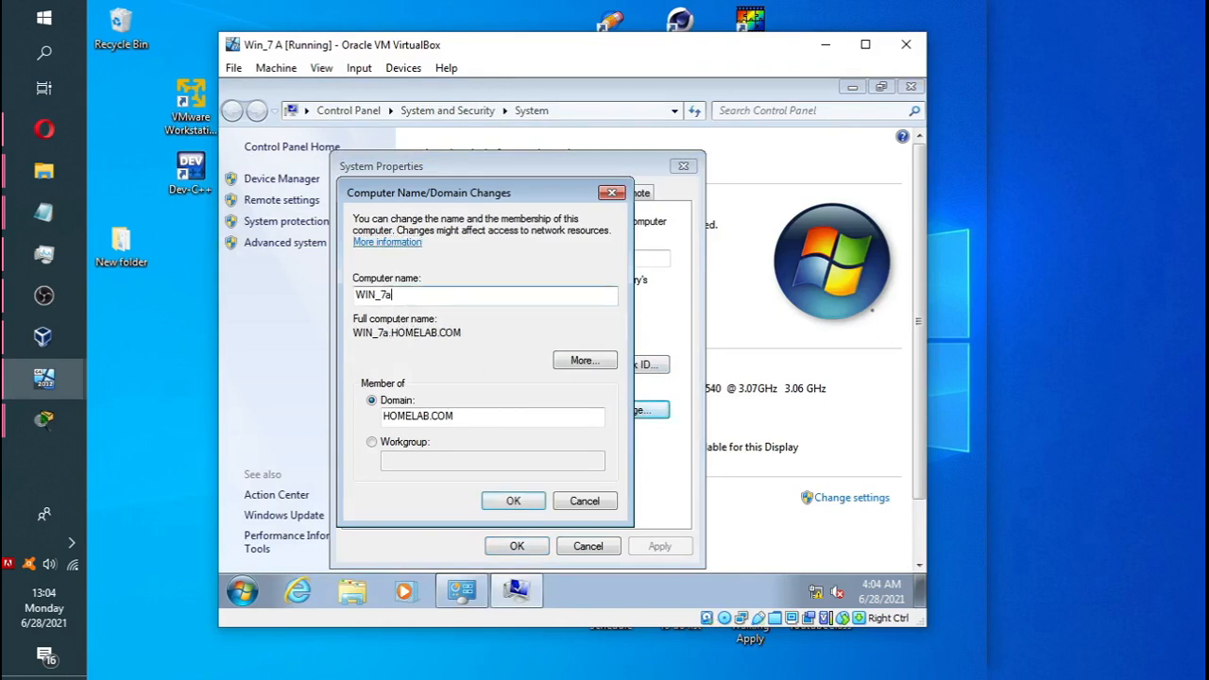
key(BackSpace)
text(A)
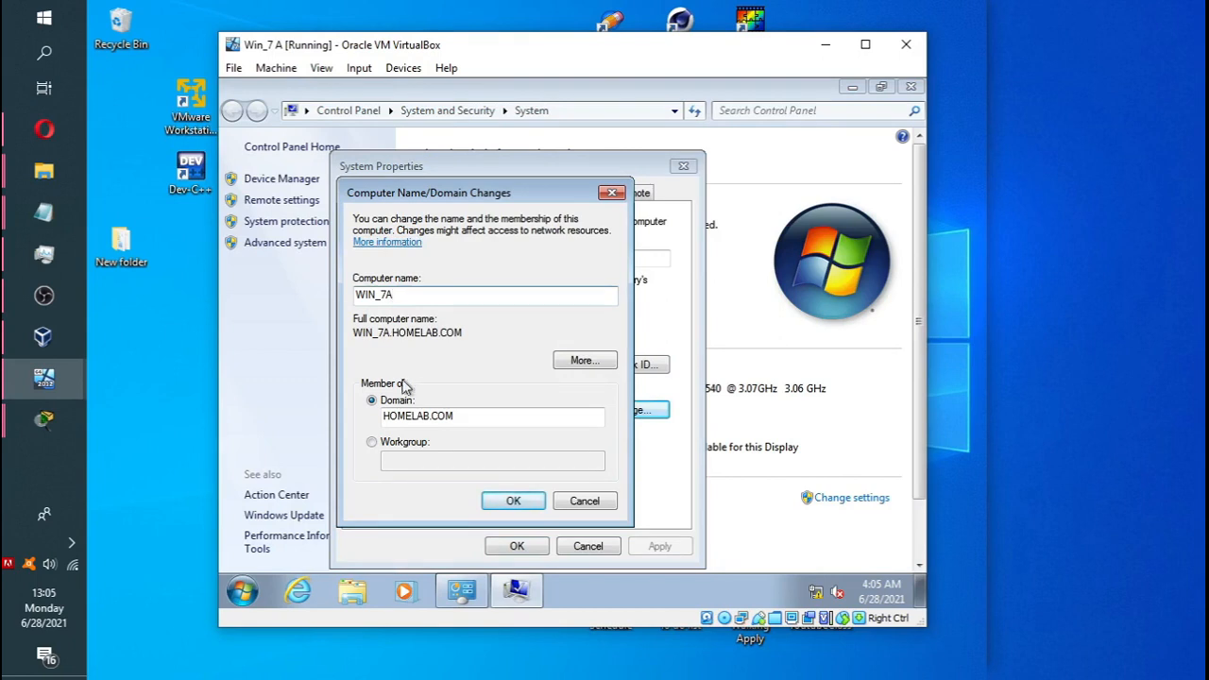
click(515, 500)
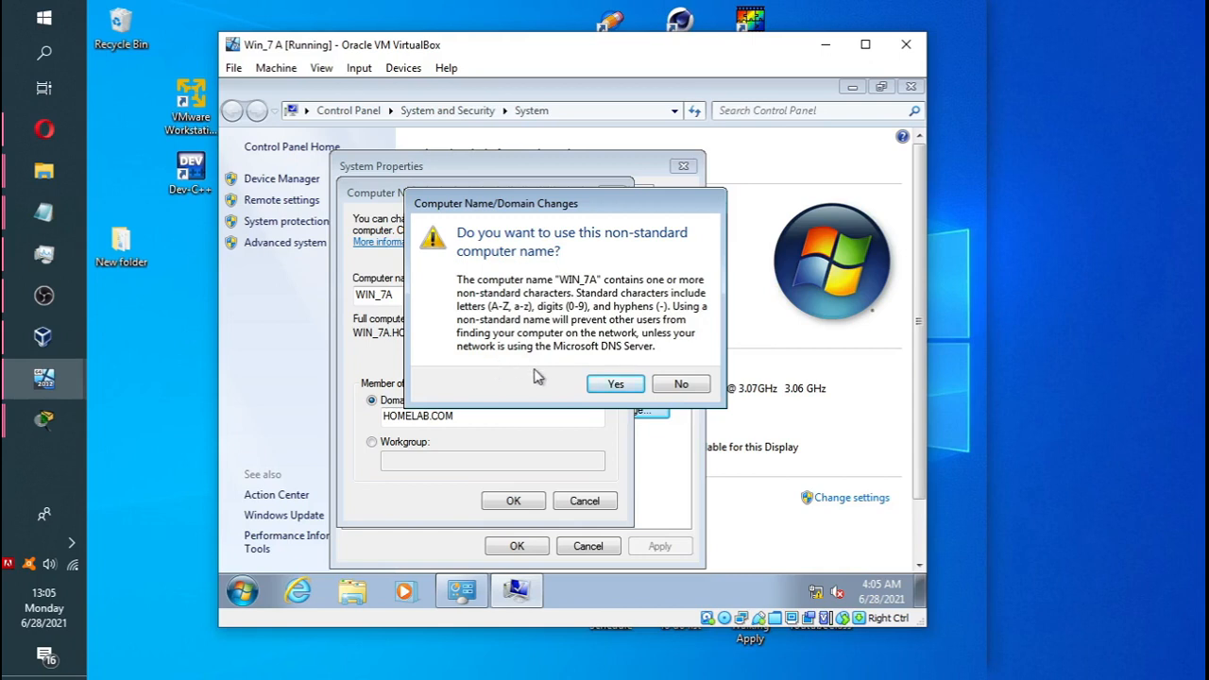
Decline the underscore warning, rename to WIN-7A instead, and acknowledge the restart notice.
click(674, 383)
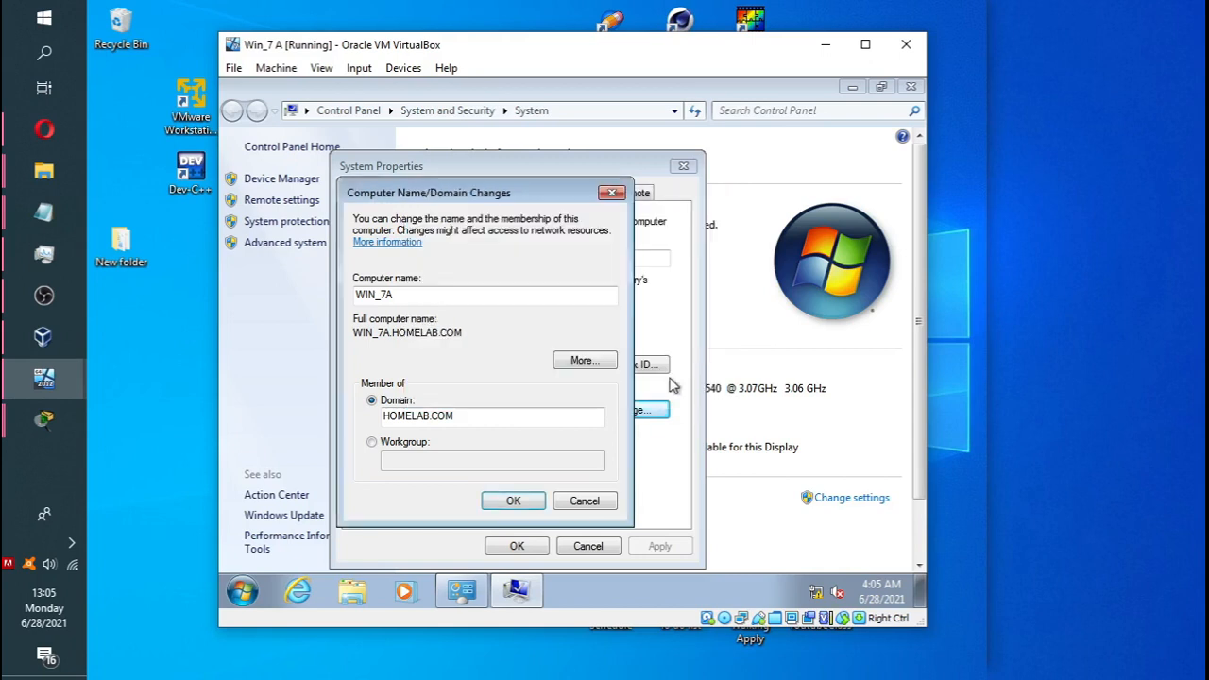
click(381, 295)
key(BackSpace)
text(-)
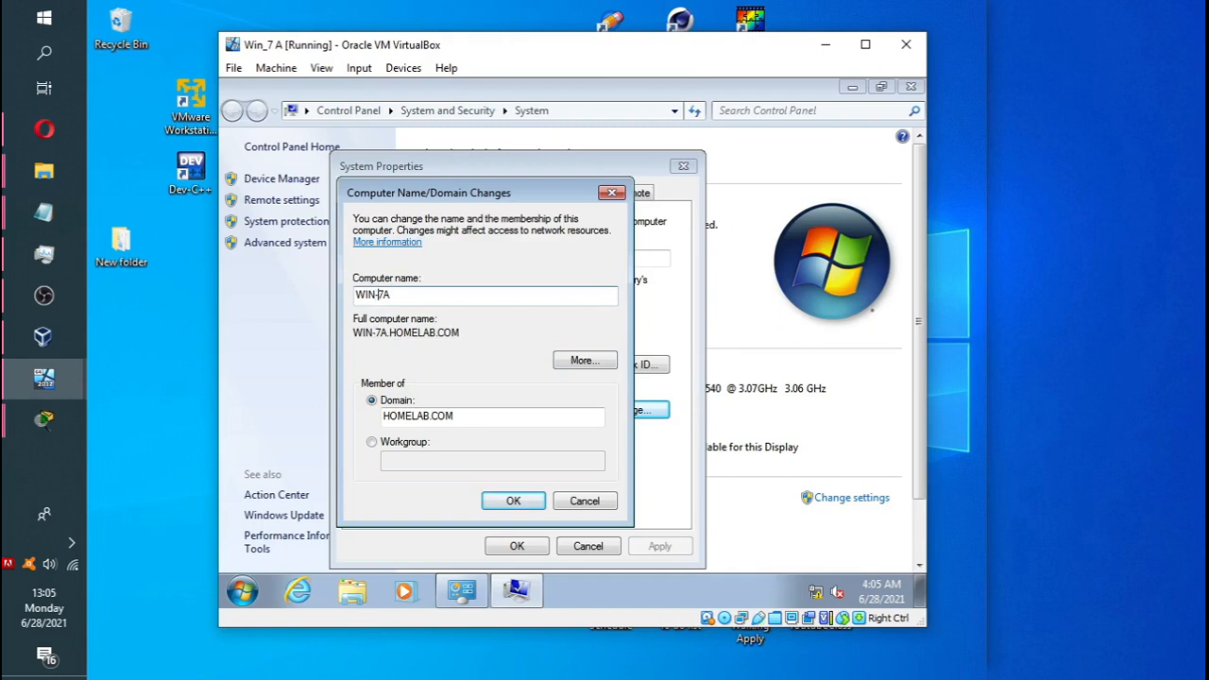
click(515, 501)
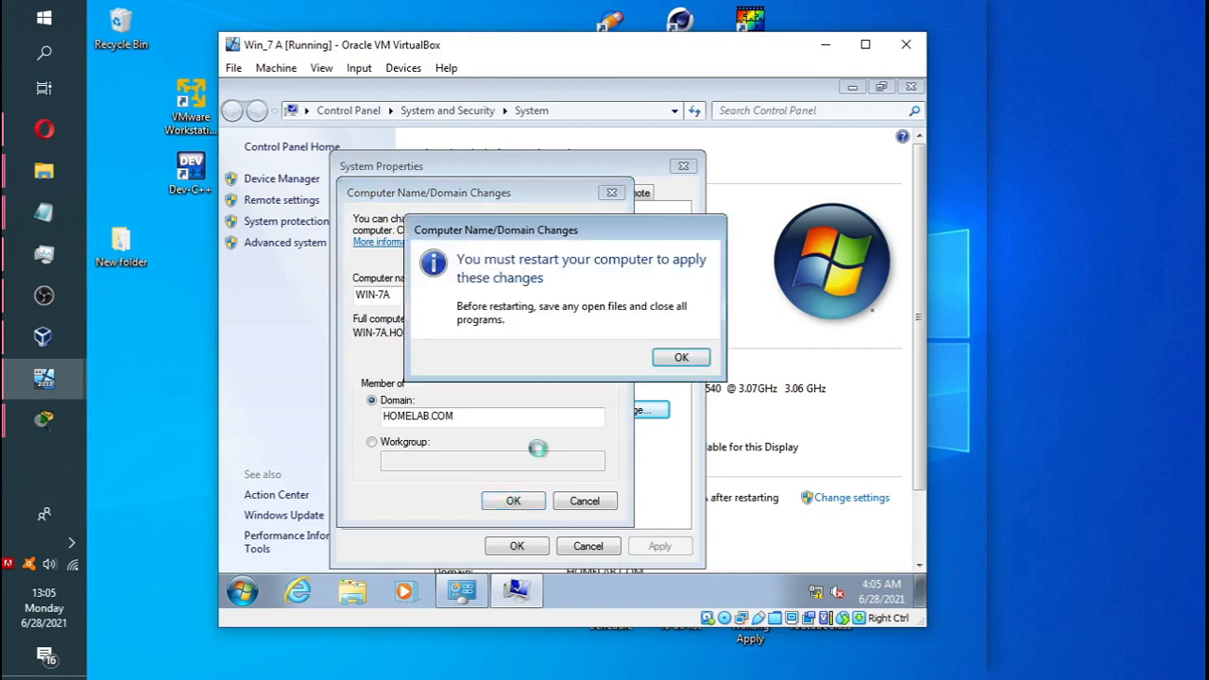
click(680, 362)
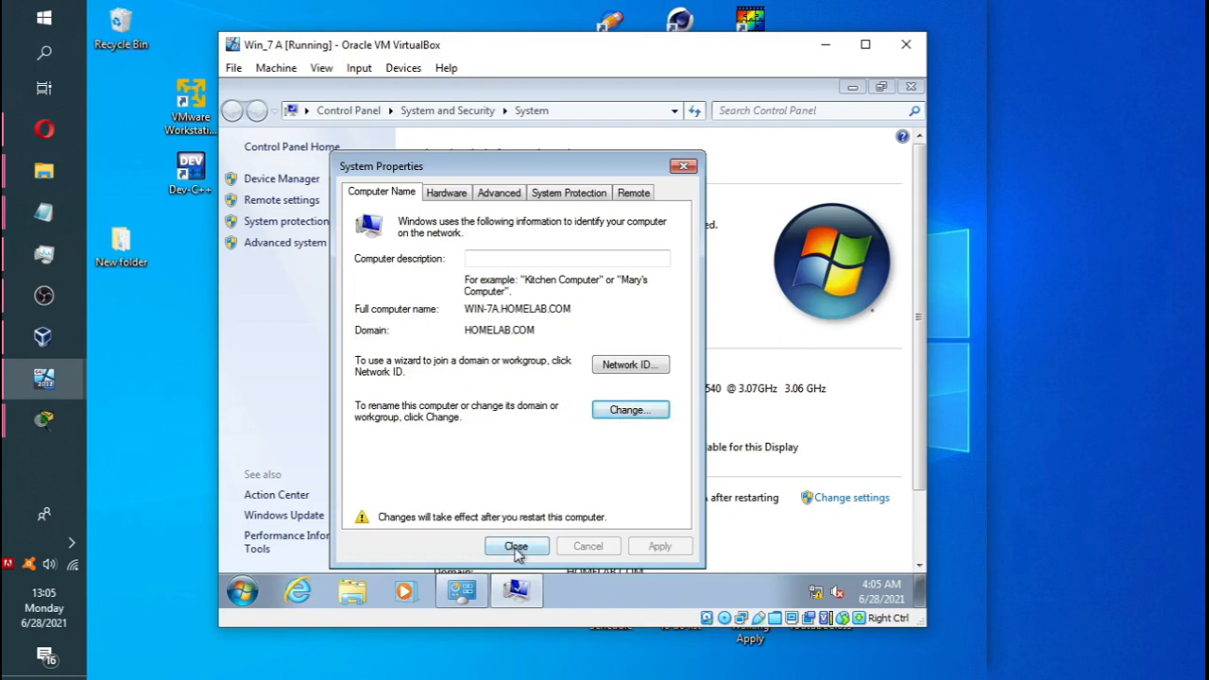
click(622, 366)
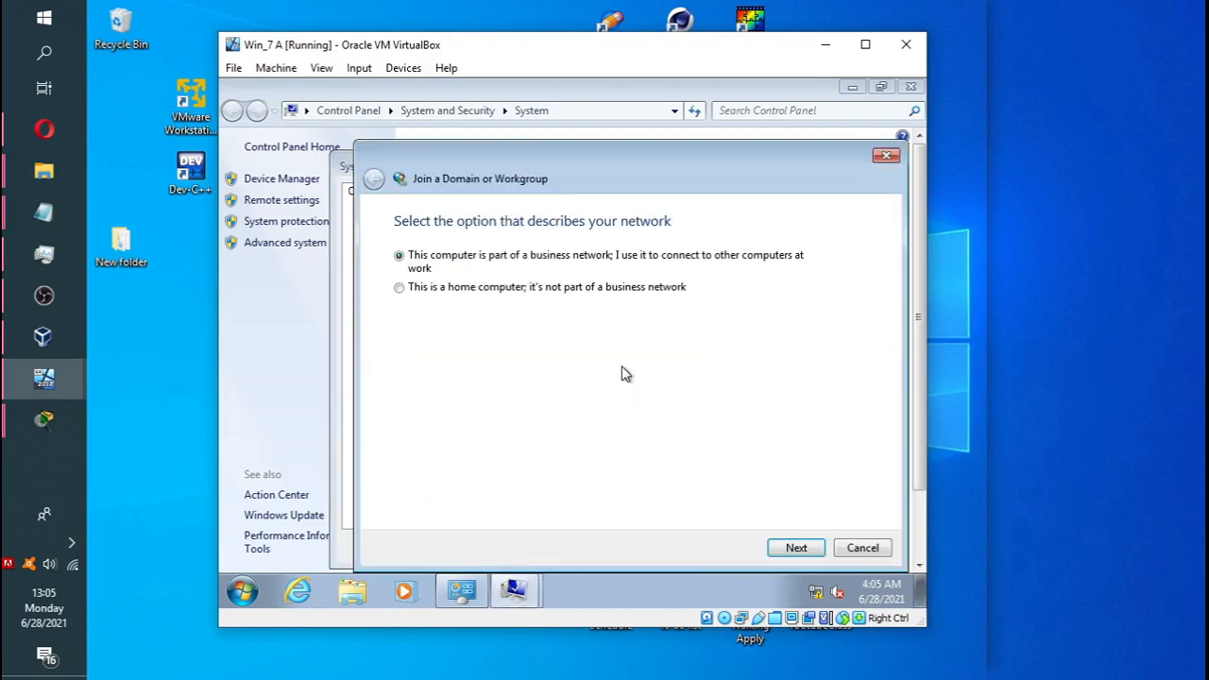
click(793, 550)
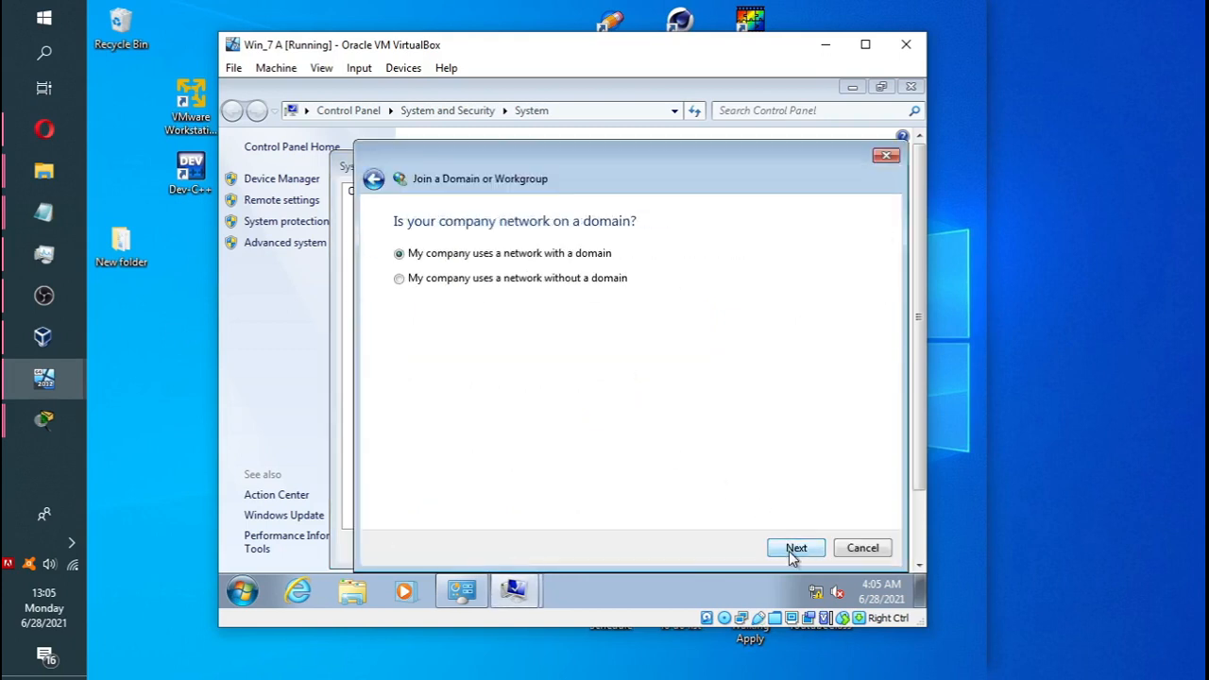
click(794, 550)
click(793, 550)
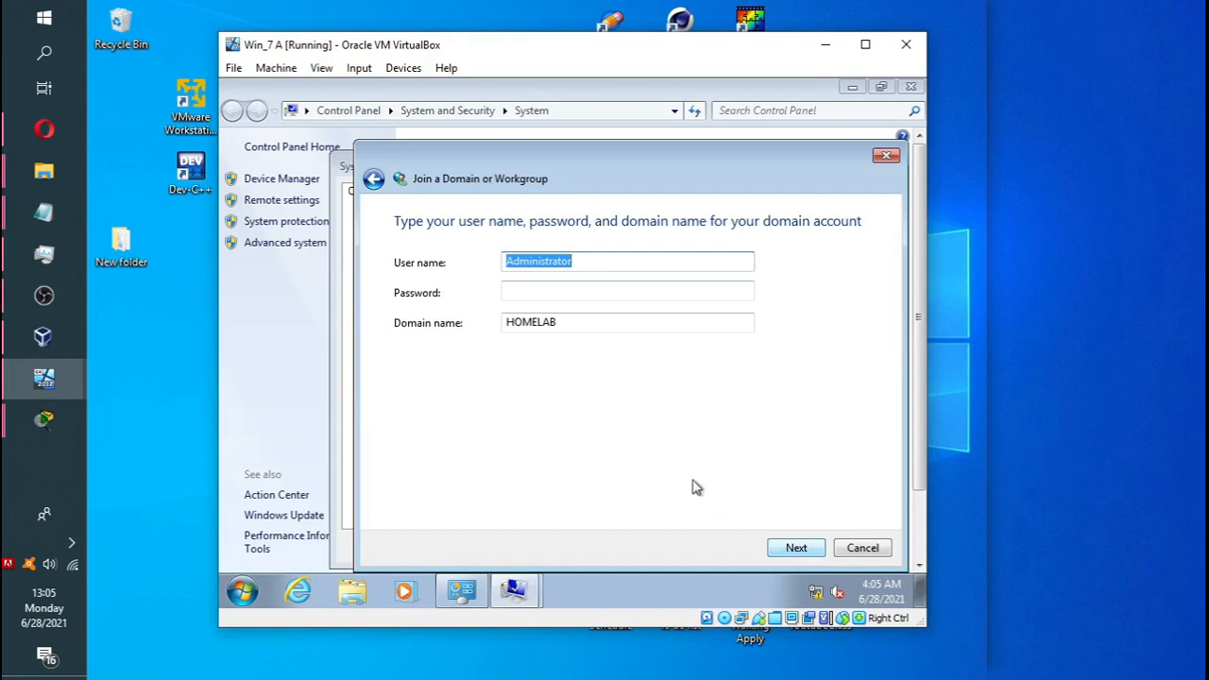
click(574, 292)
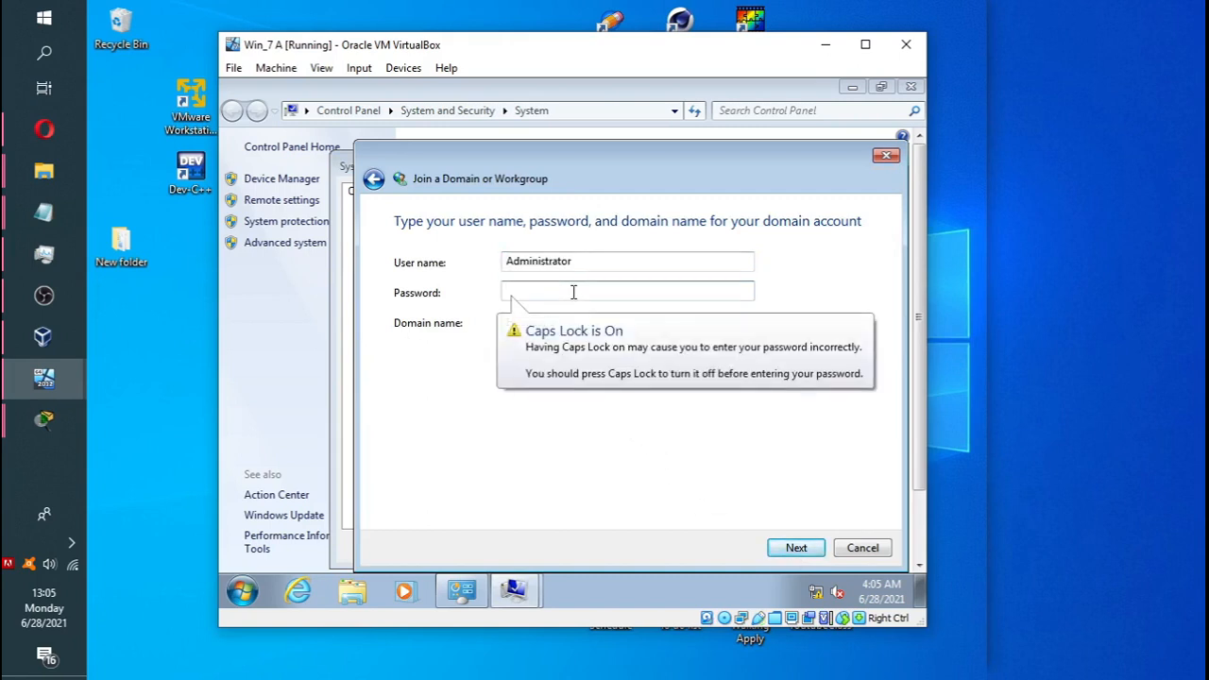
key(Caps_Lock)
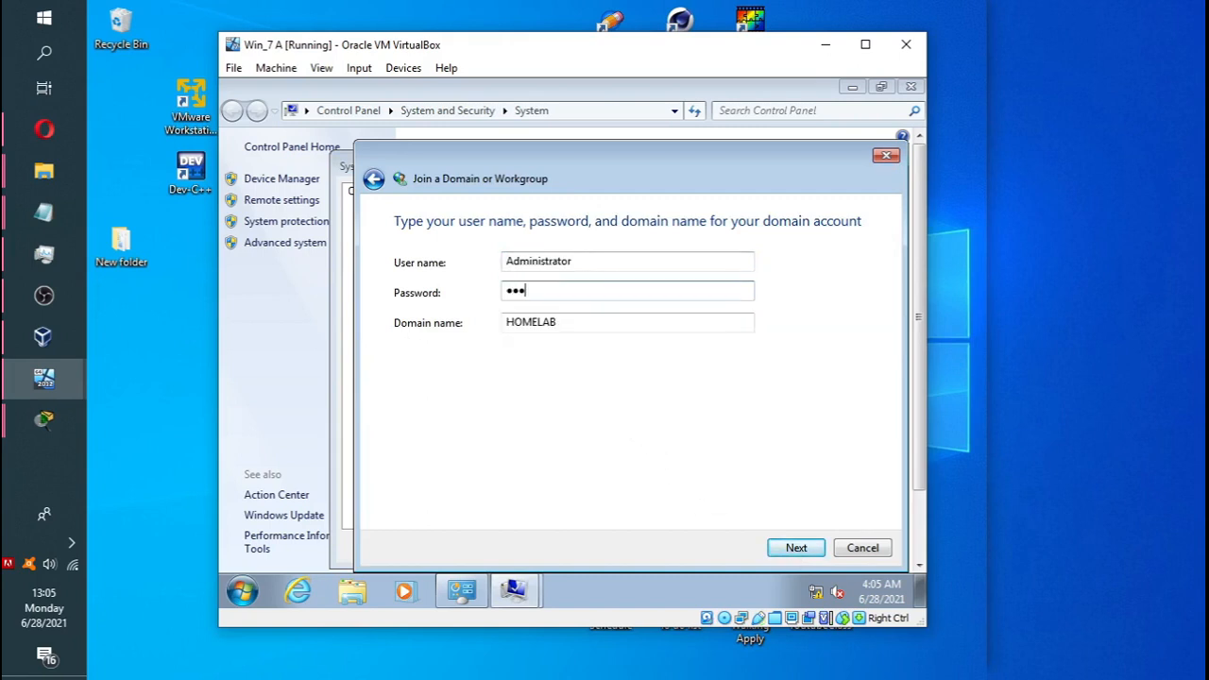
text(••••••)
key(Caps_Lock)
text(•)
click(796, 550)
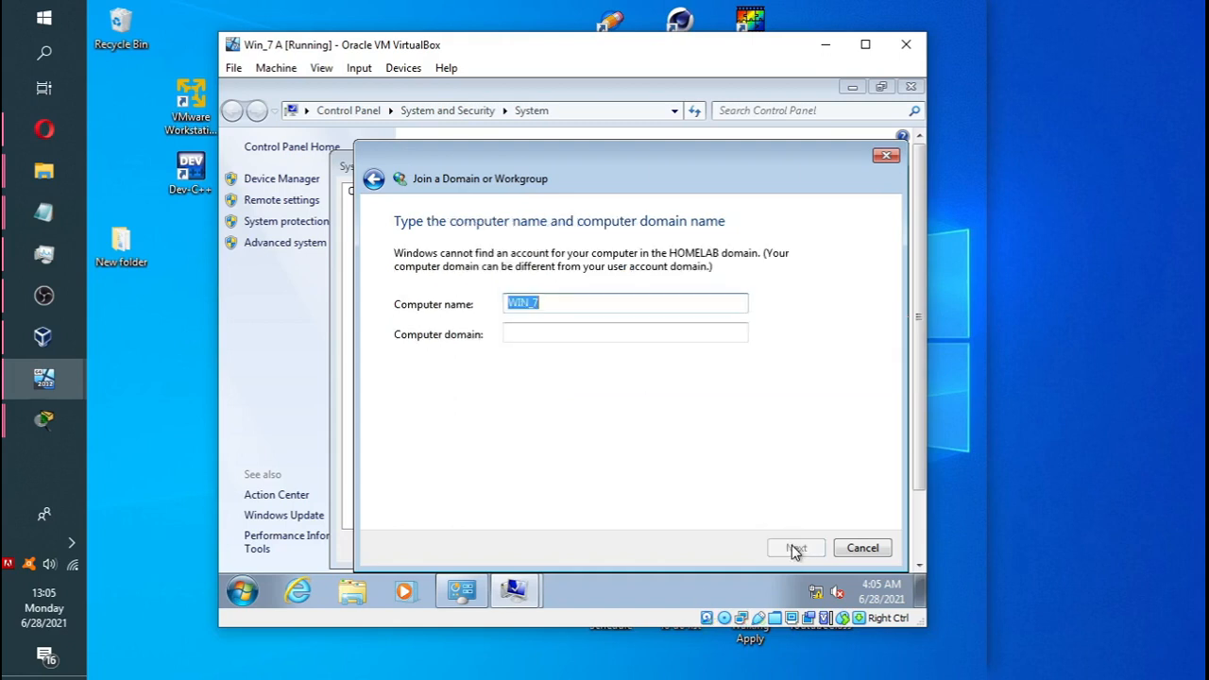
click(546, 305)
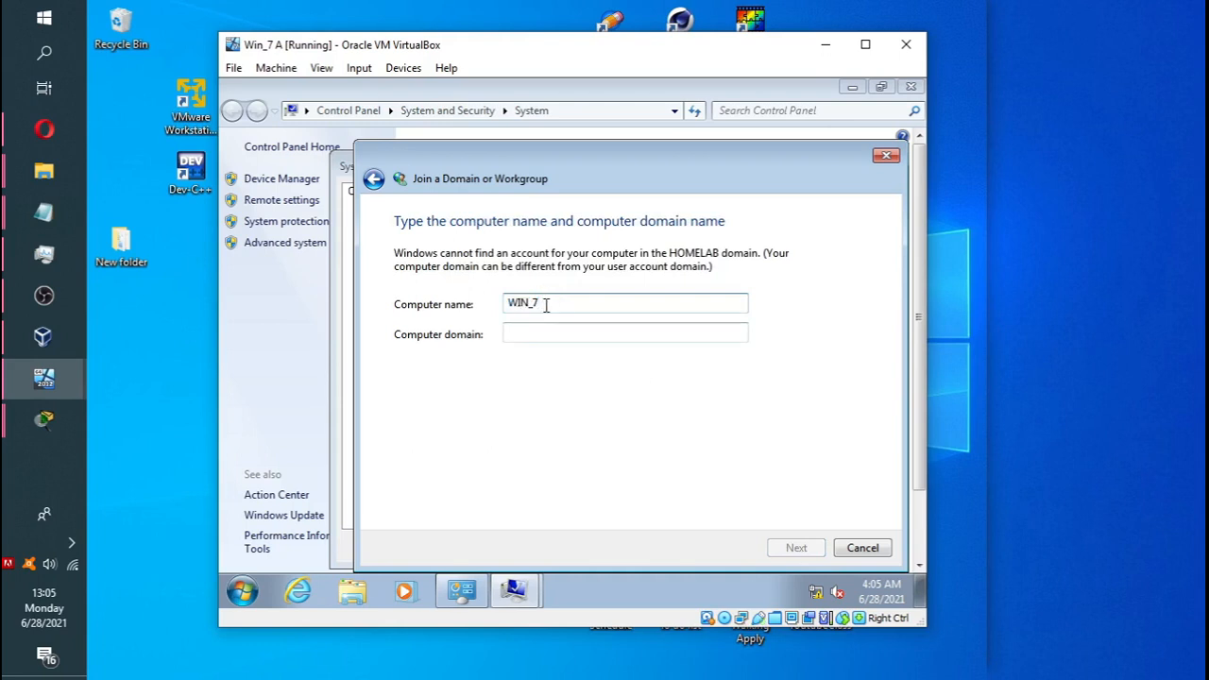
text(B)
click(537, 335)
text(HO)
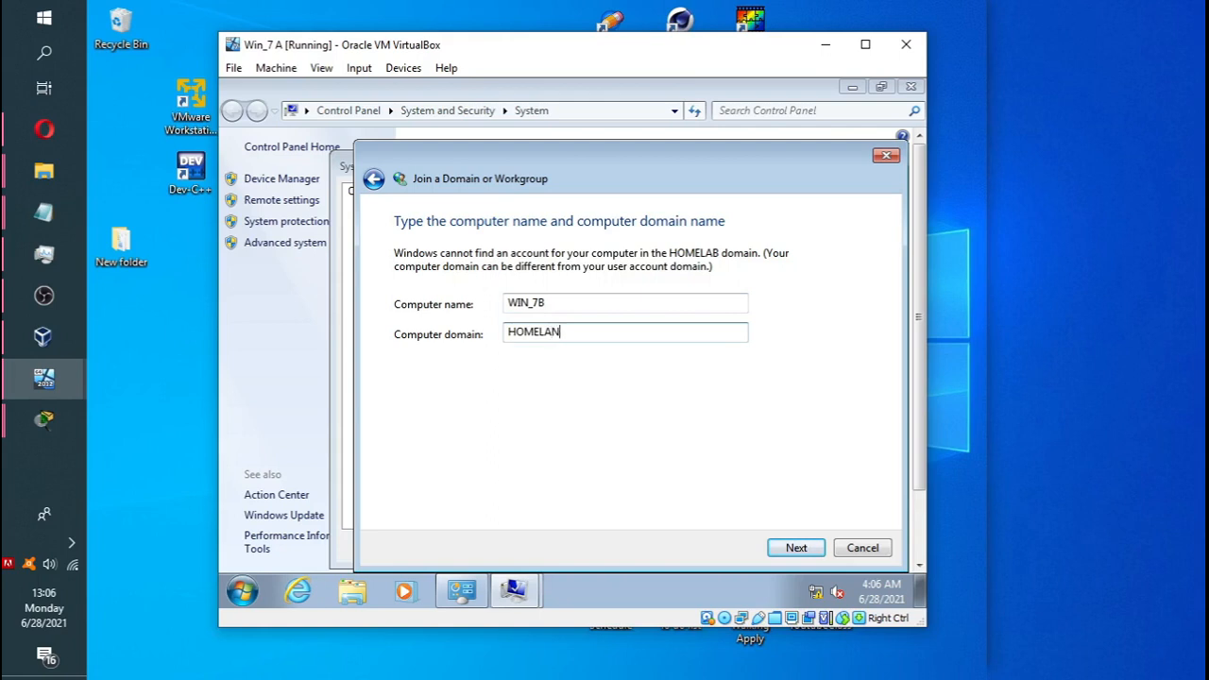
click(796, 547)
click(805, 216)
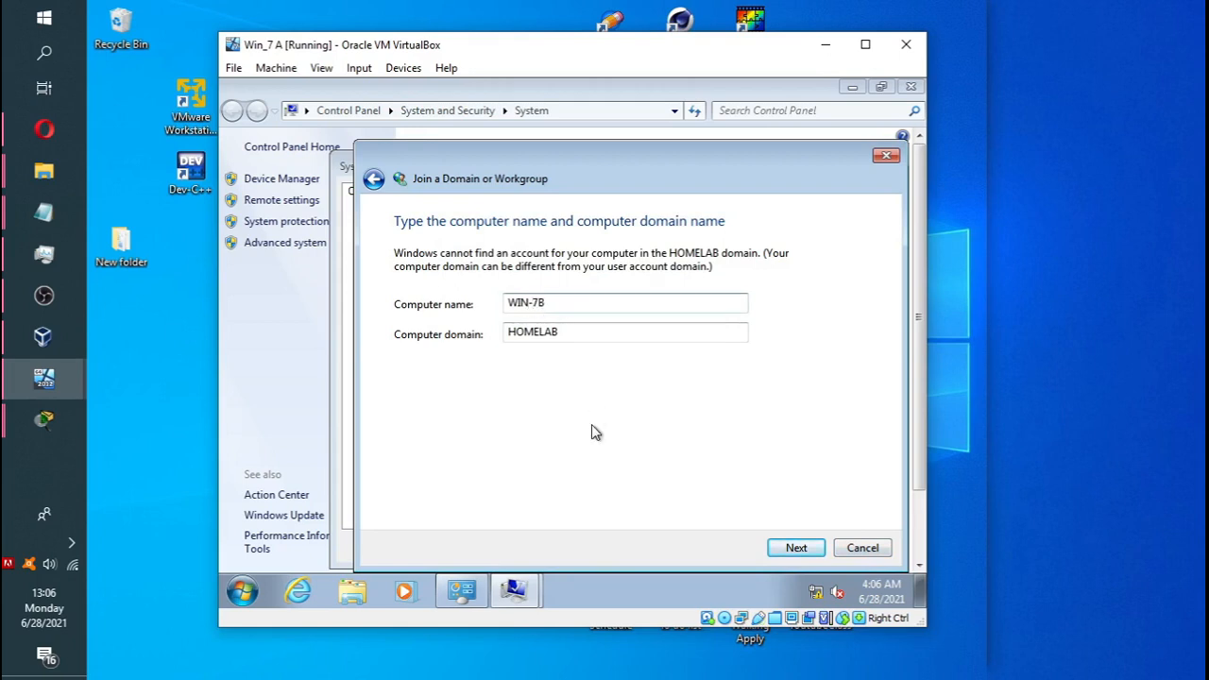
click(863, 549)
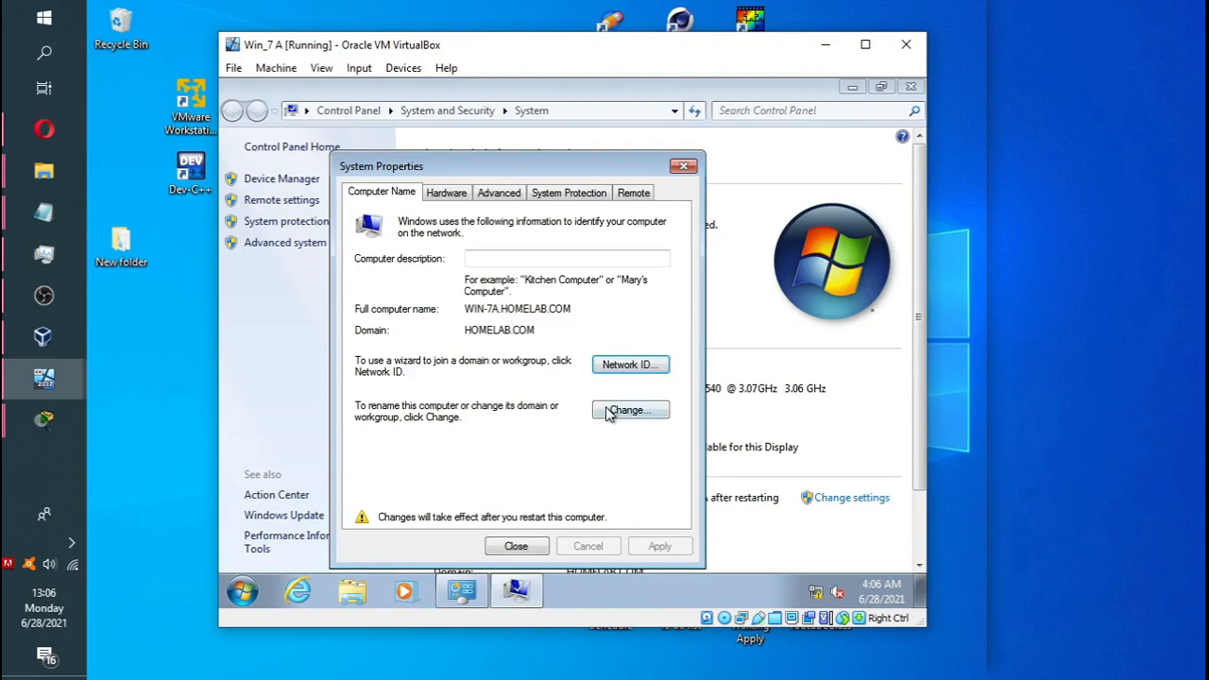
Review the WIN-7A / HOMELAB.COM name settings, close System Properties, and restart the Windows 7 guest.
click(634, 412)
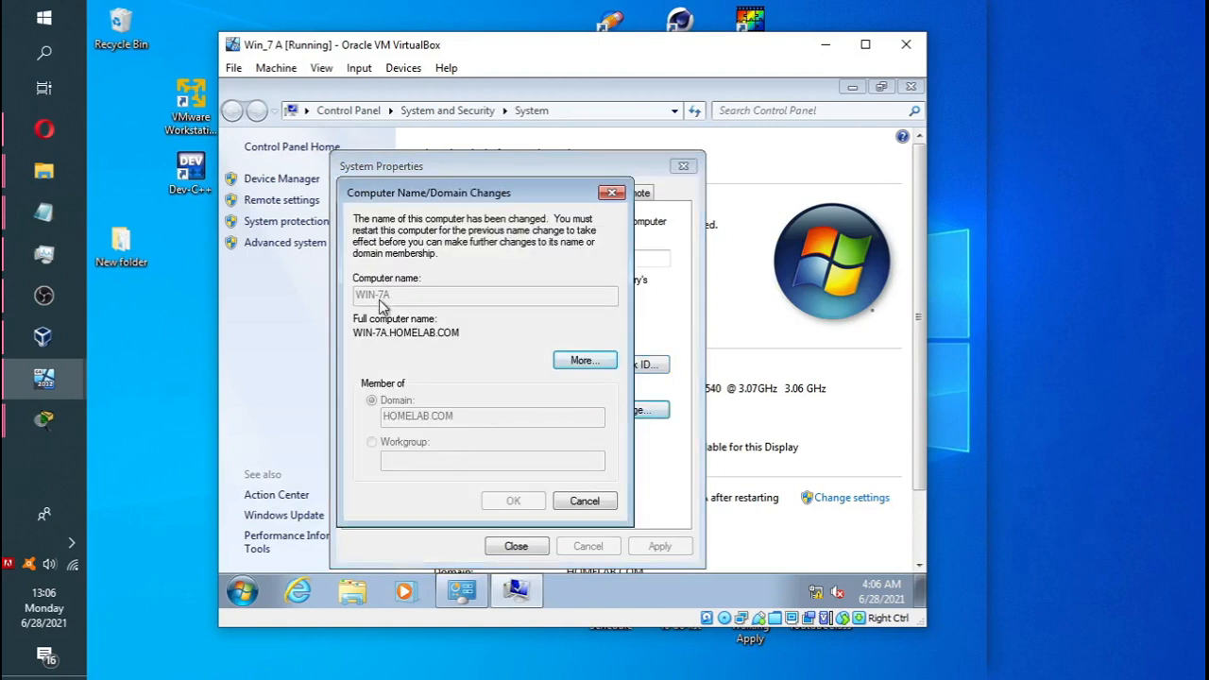
click(579, 505)
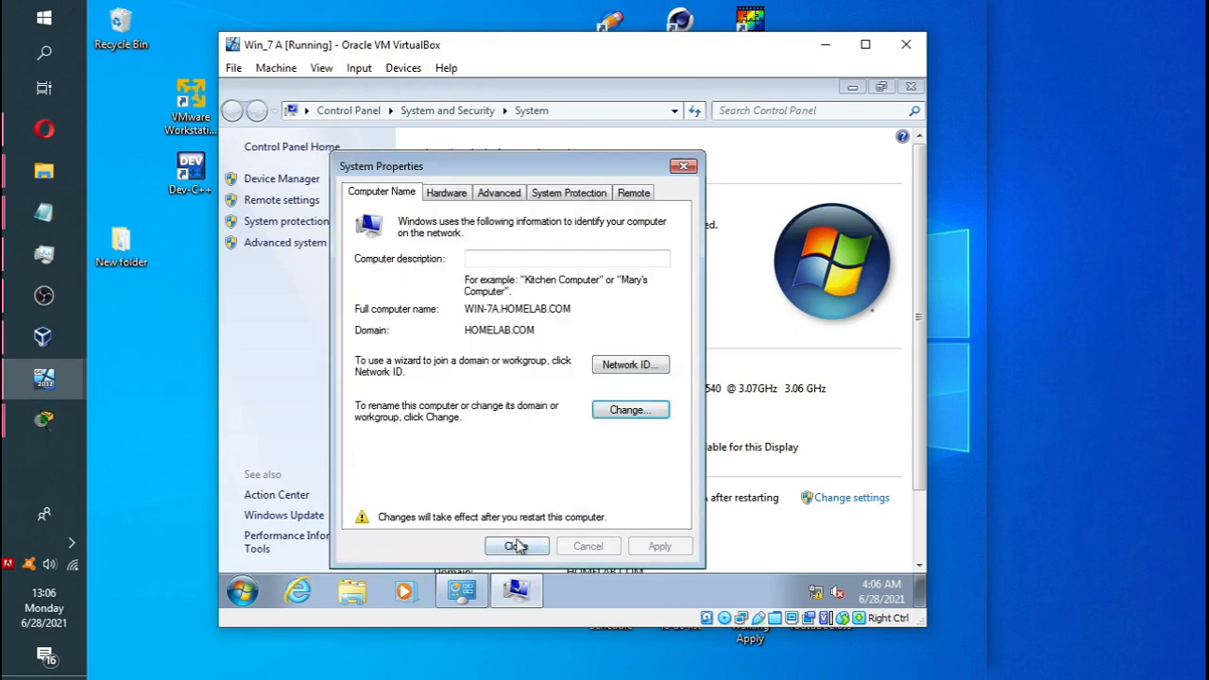
click(620, 418)
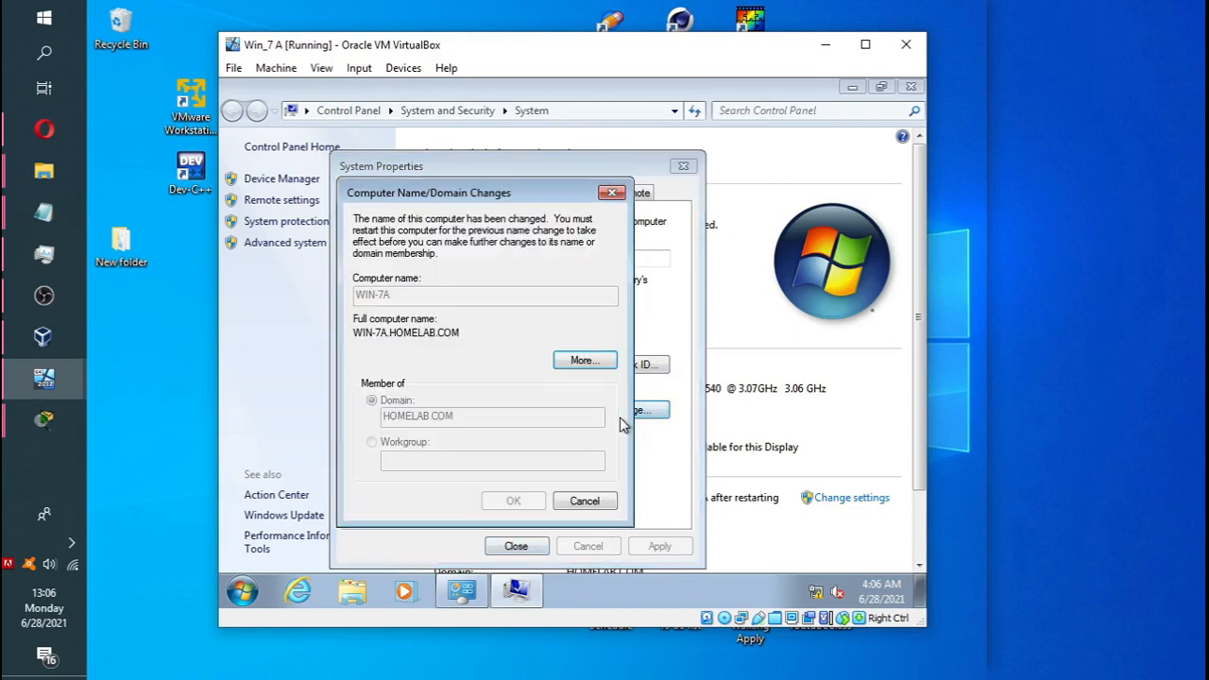
click(574, 502)
click(526, 546)
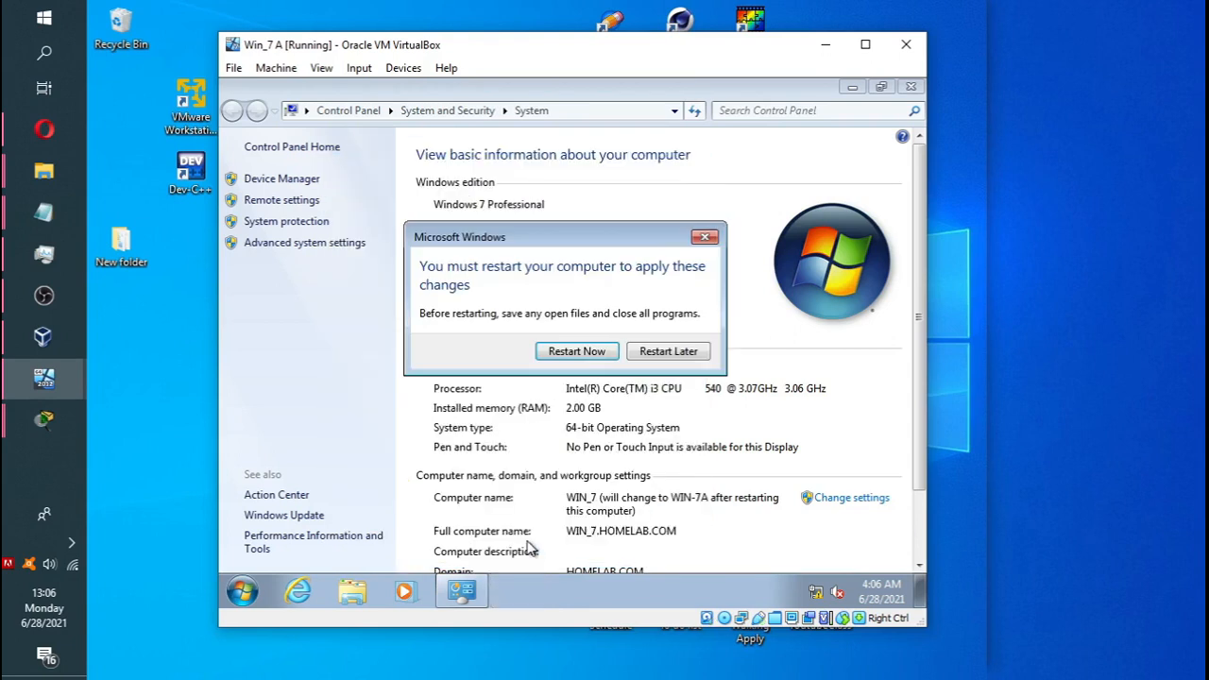
click(578, 355)
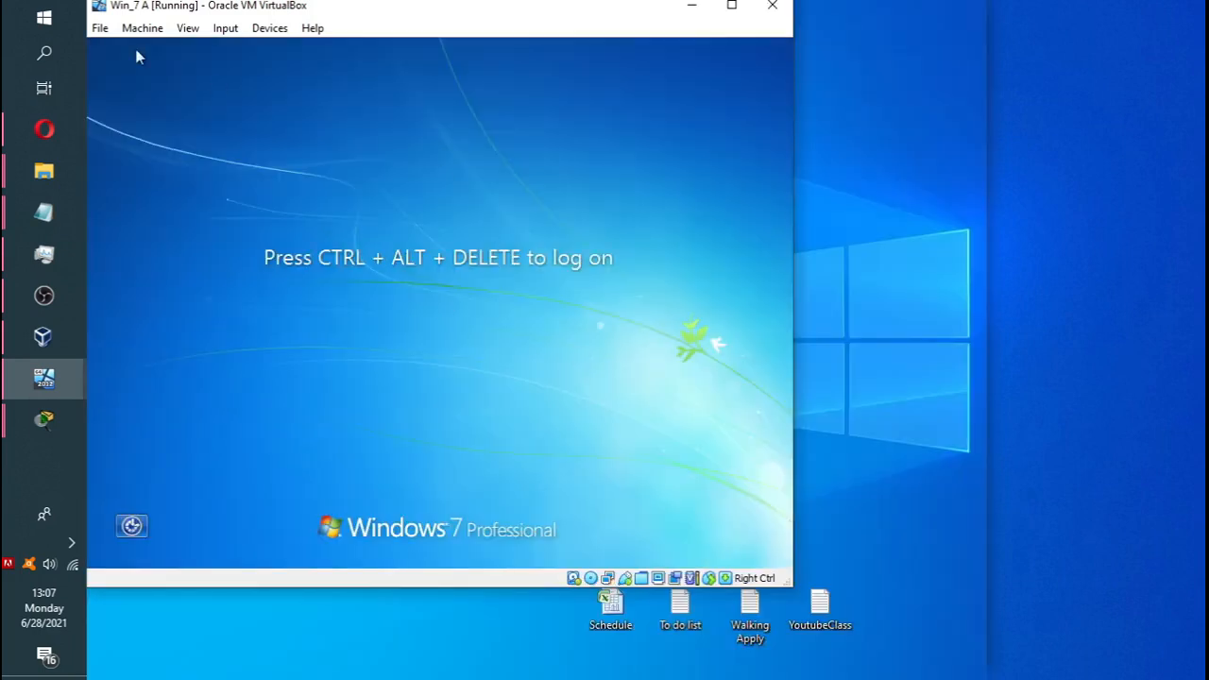
Send Ctrl-Alt-Del to the guest and log on with the domain administrator password.
click(225, 28)
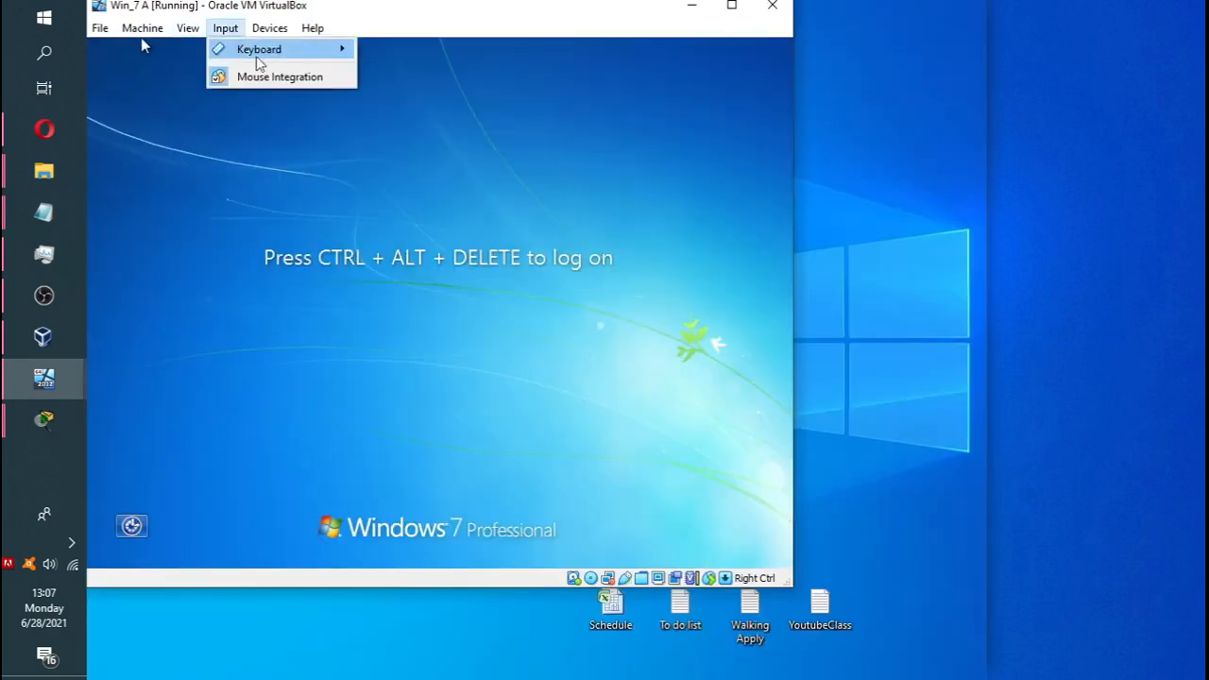
mouse_move(256, 49)
click(434, 94)
text(P@ssw0rd)
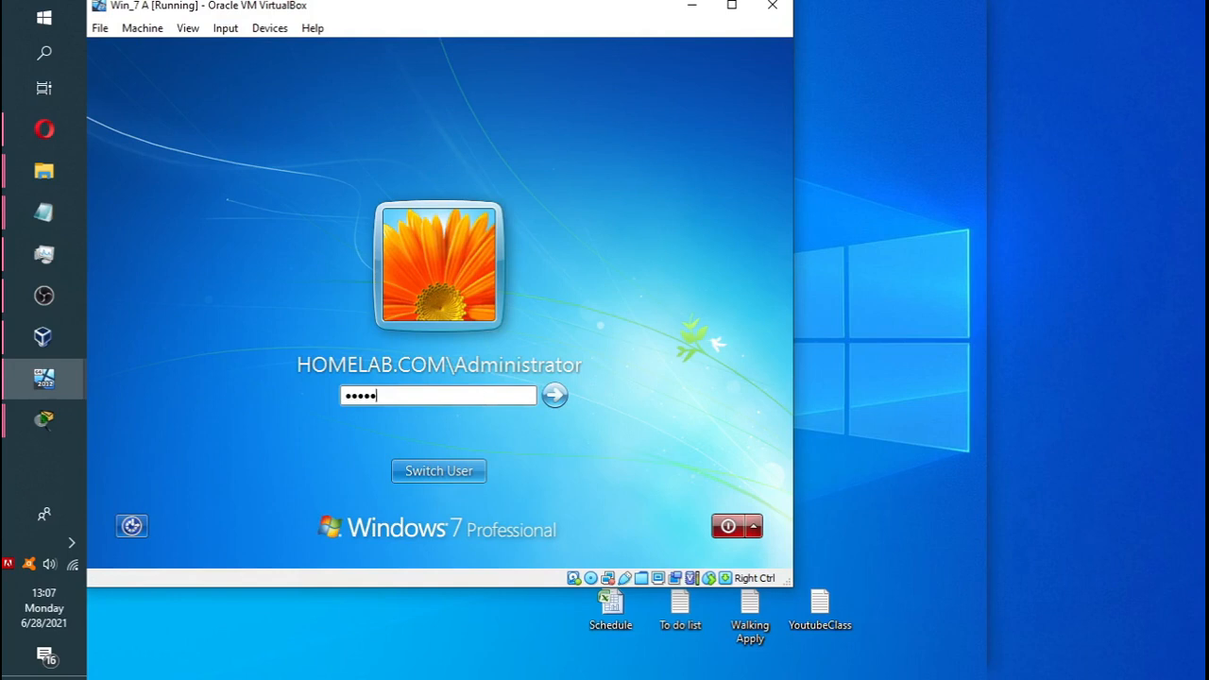
key(Return)
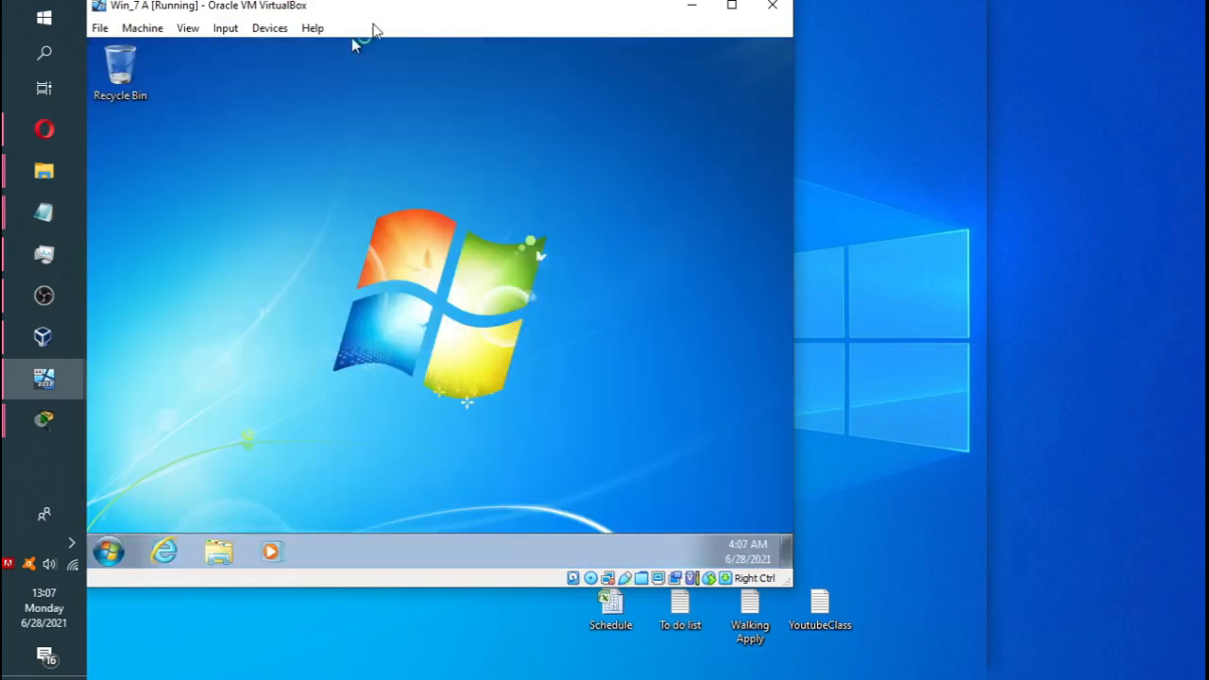
Check Computer properties to confirm the guest is WIN-7A in HOMELAB.COM, then switch to WinServer_2012.
drag(387, 18, 518, 35)
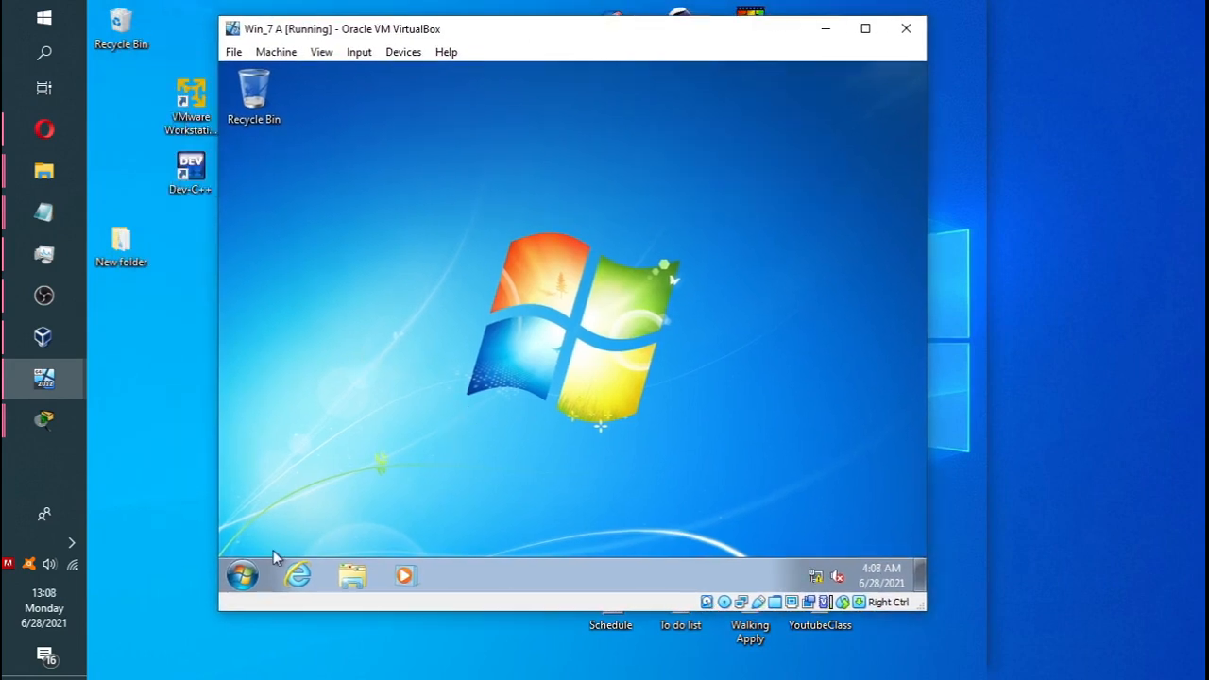
click(351, 575)
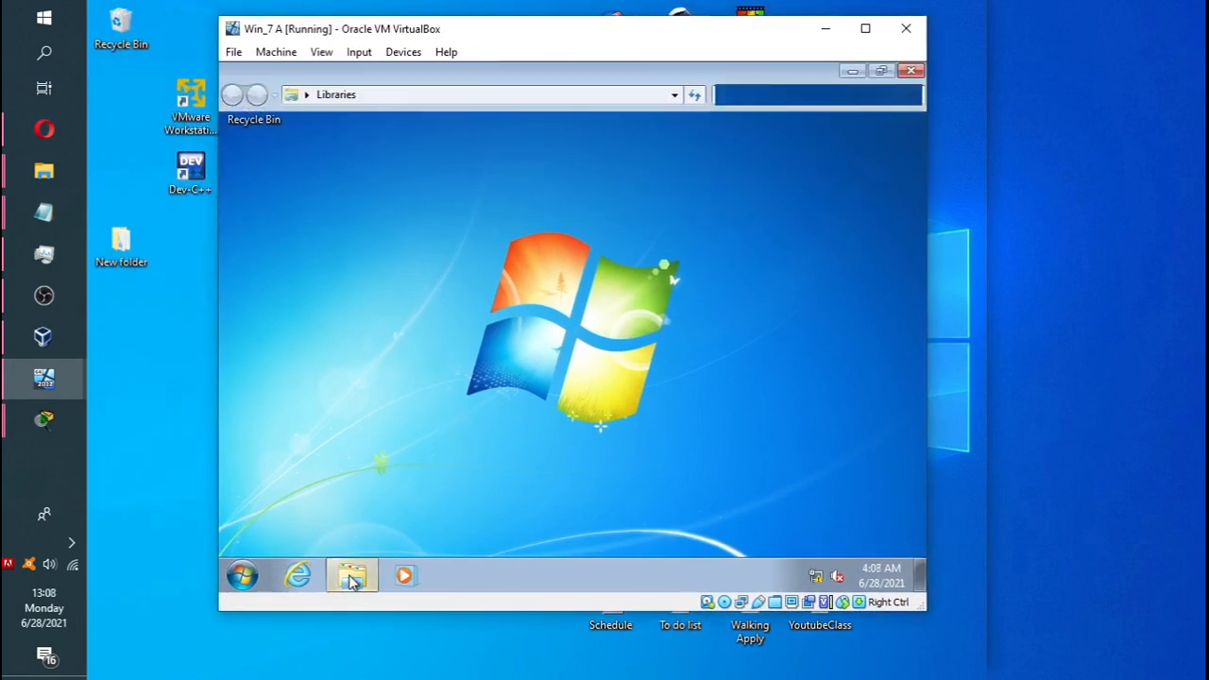
right_click(271, 361)
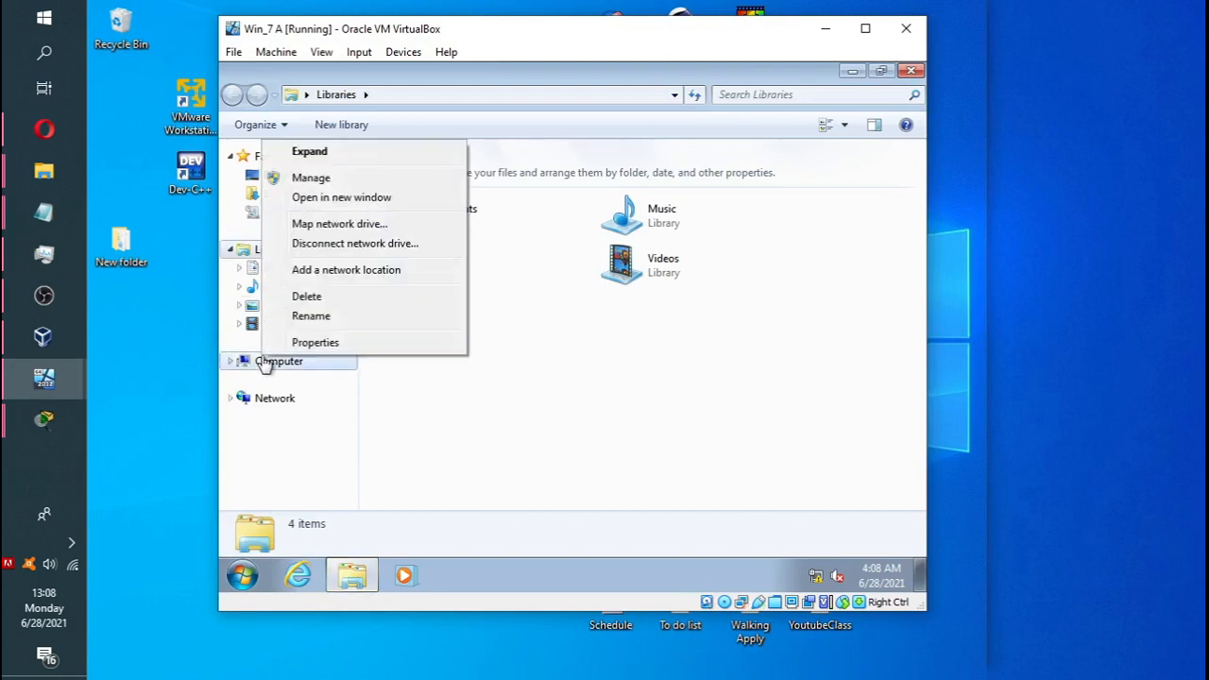
click(316, 342)
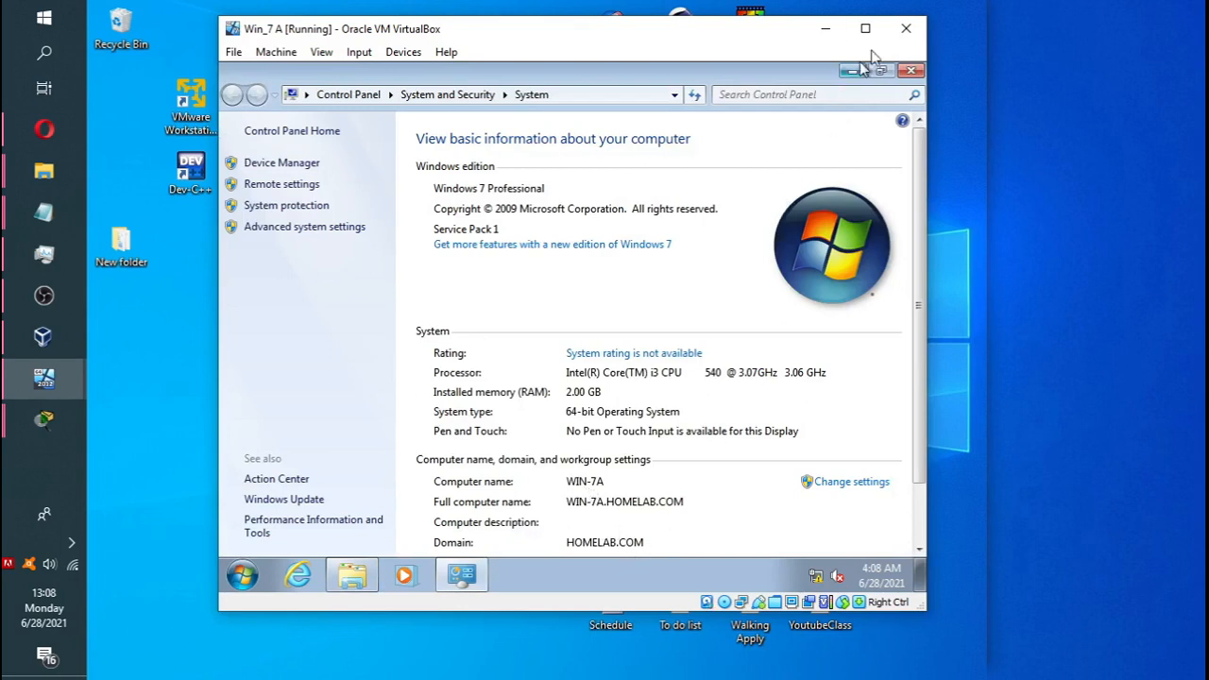
click(908, 71)
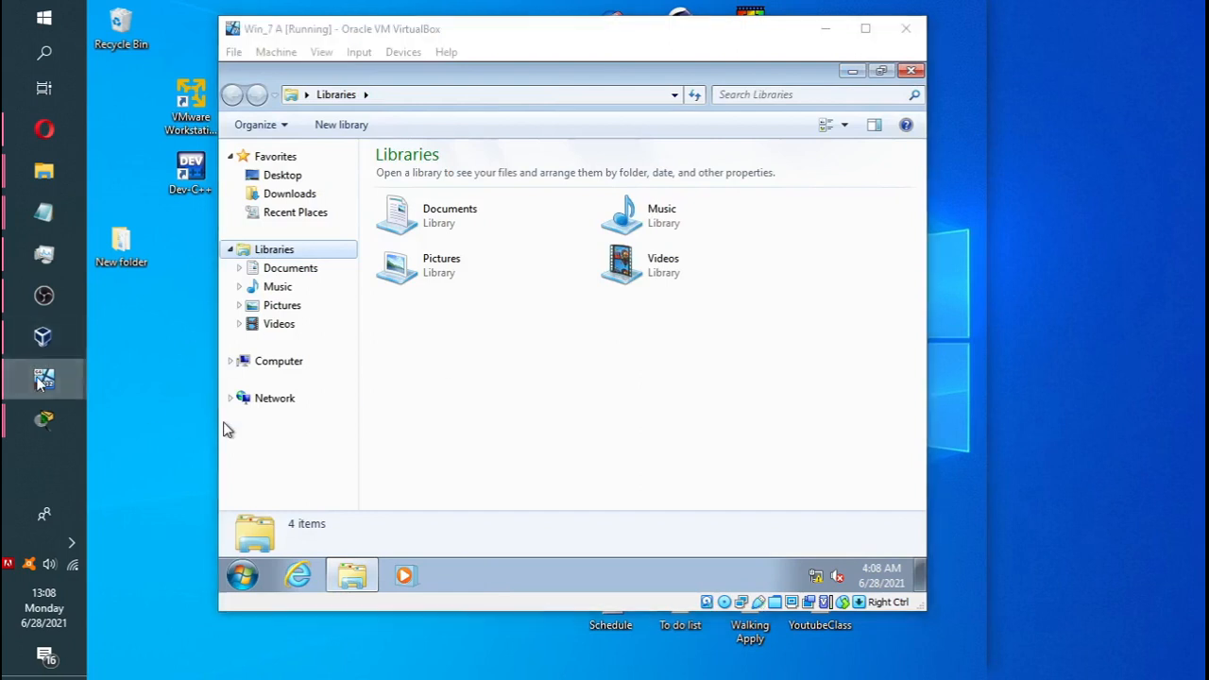
mouse_move(43, 381)
click(147, 340)
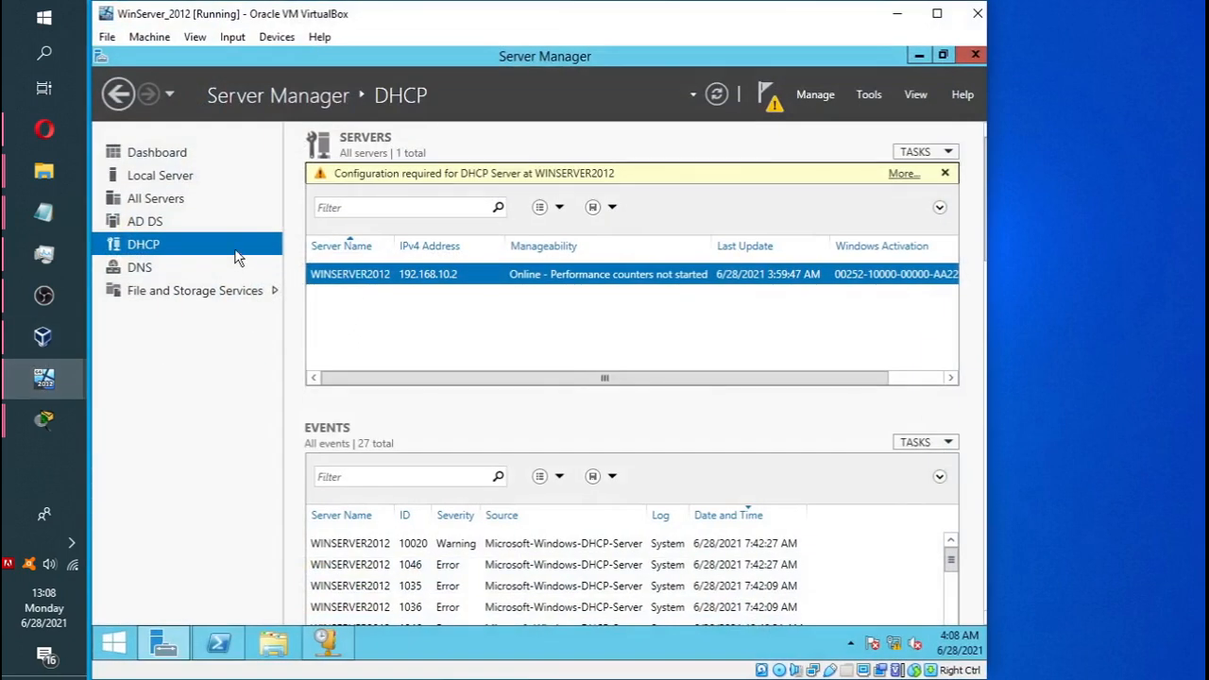
click(871, 95)
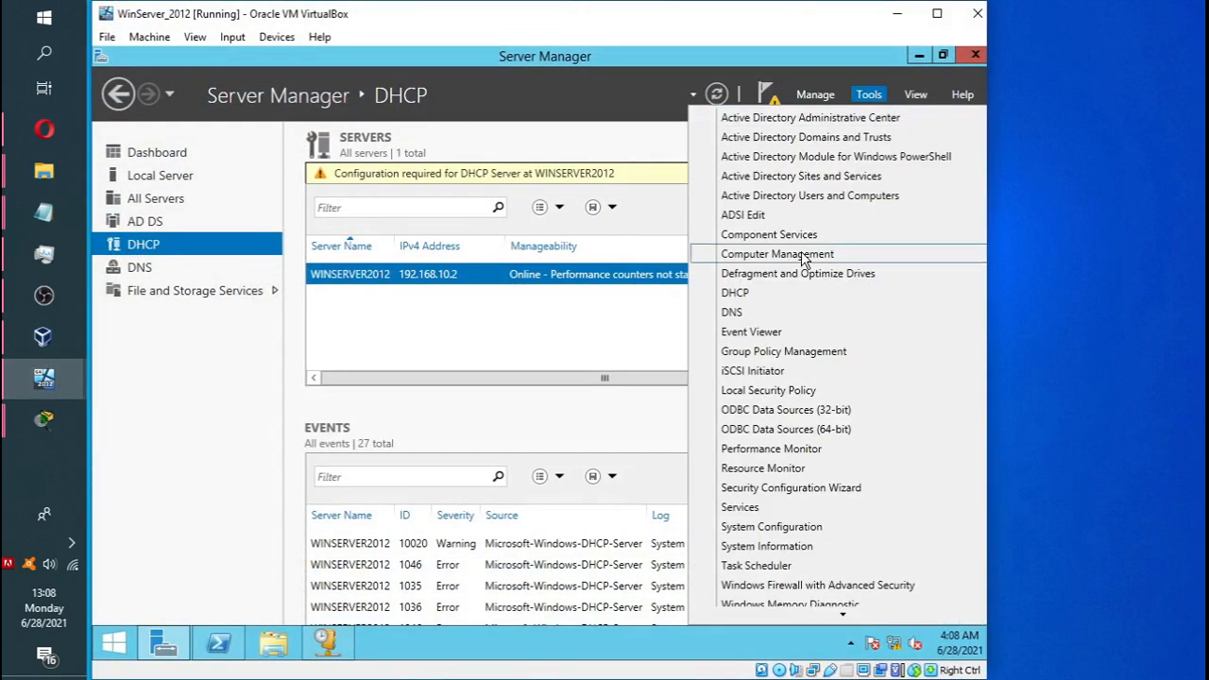
click(809, 196)
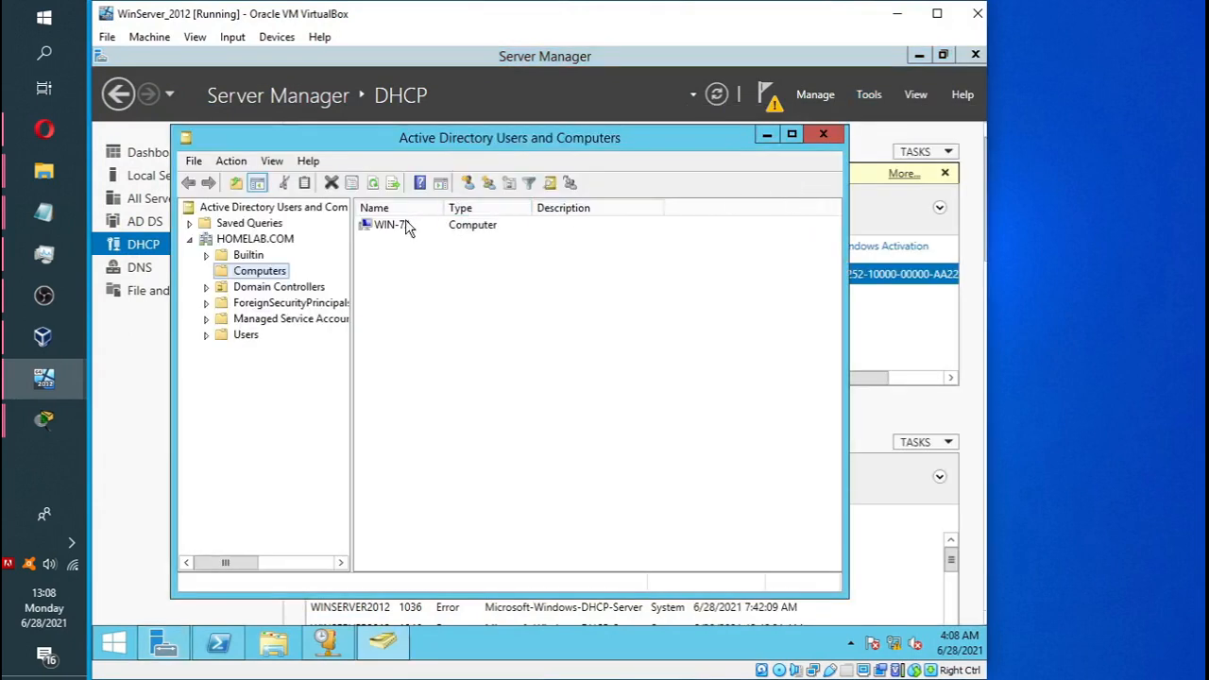
click(392, 230)
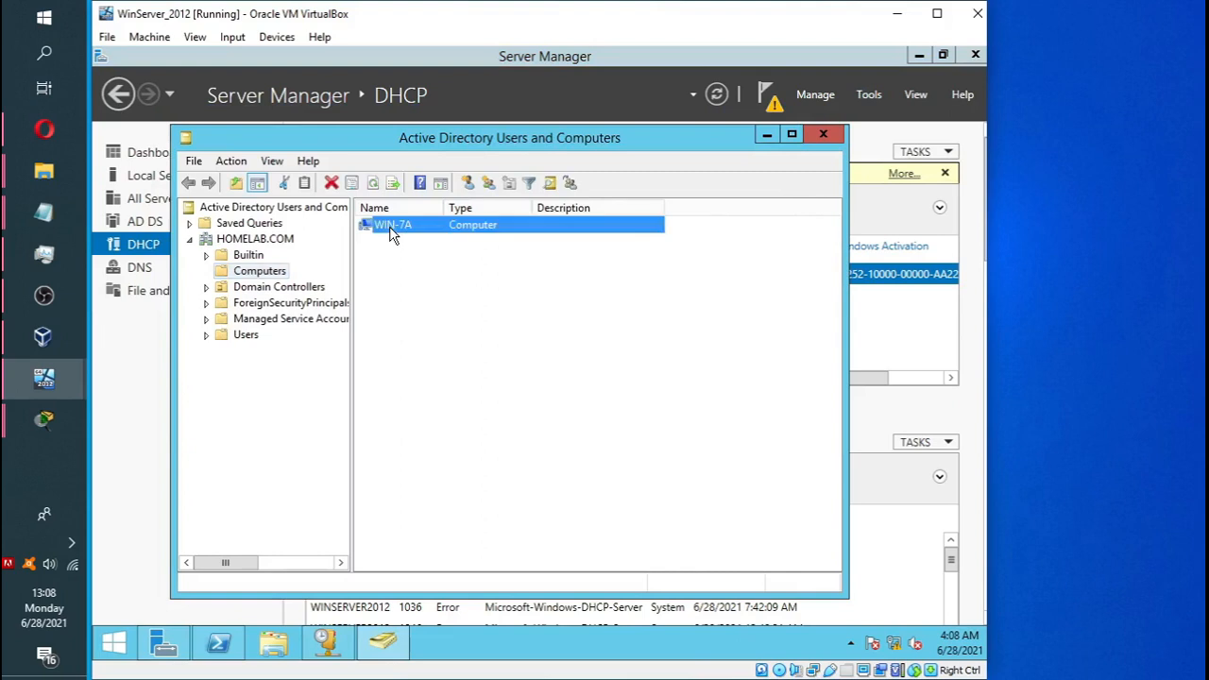
double_click(392, 230)
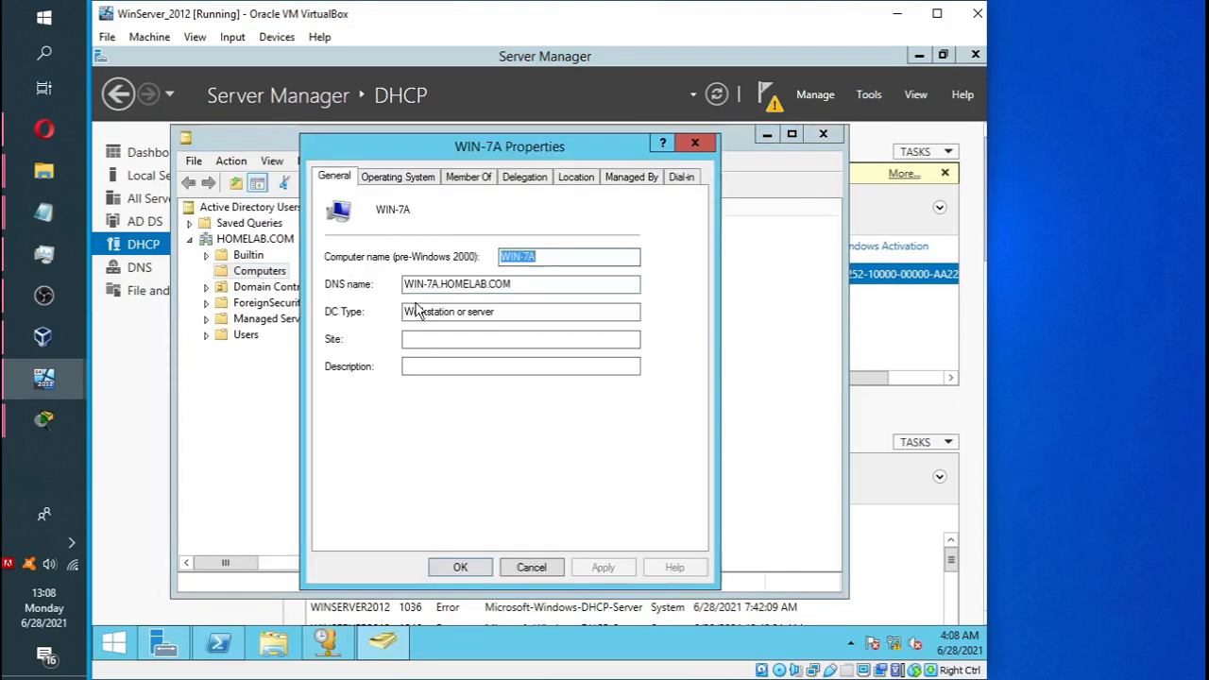
click(695, 146)
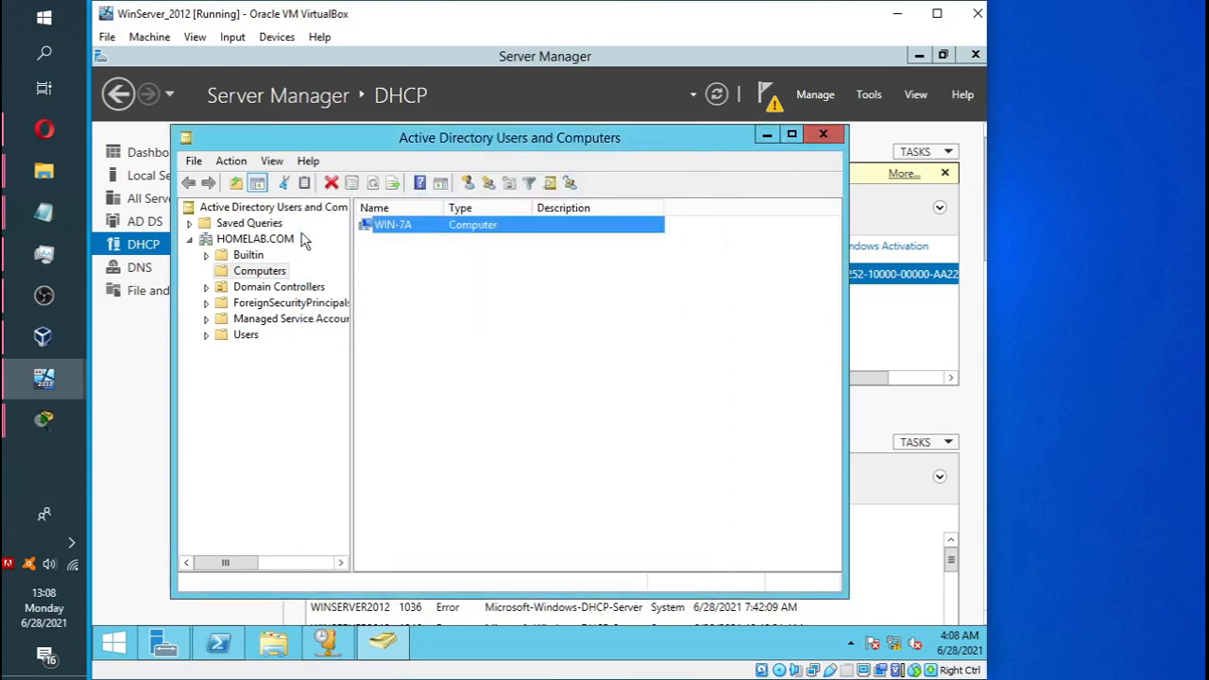
click(818, 137)
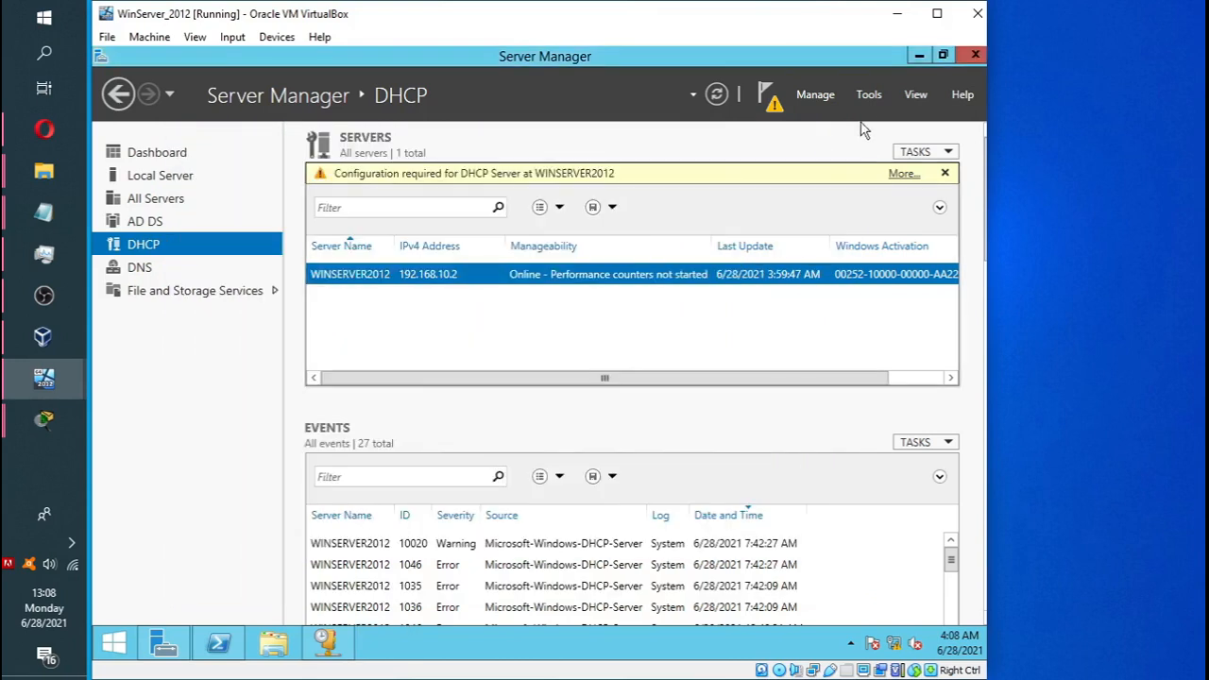
click(867, 95)
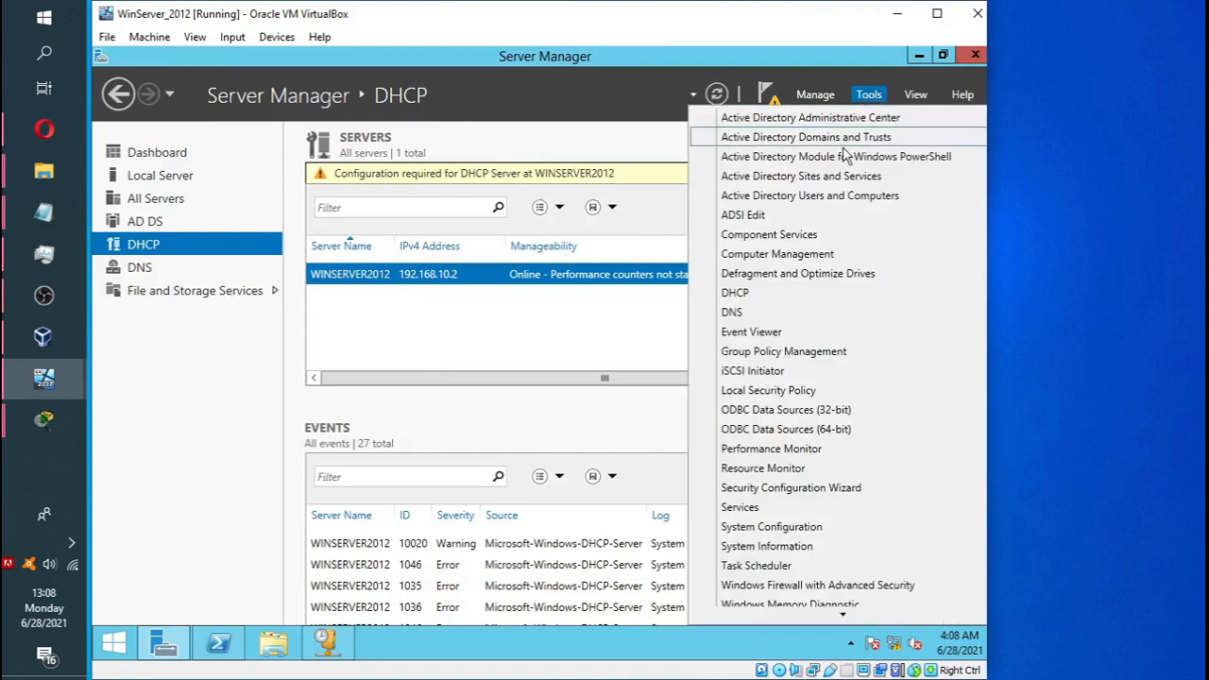
click(755, 294)
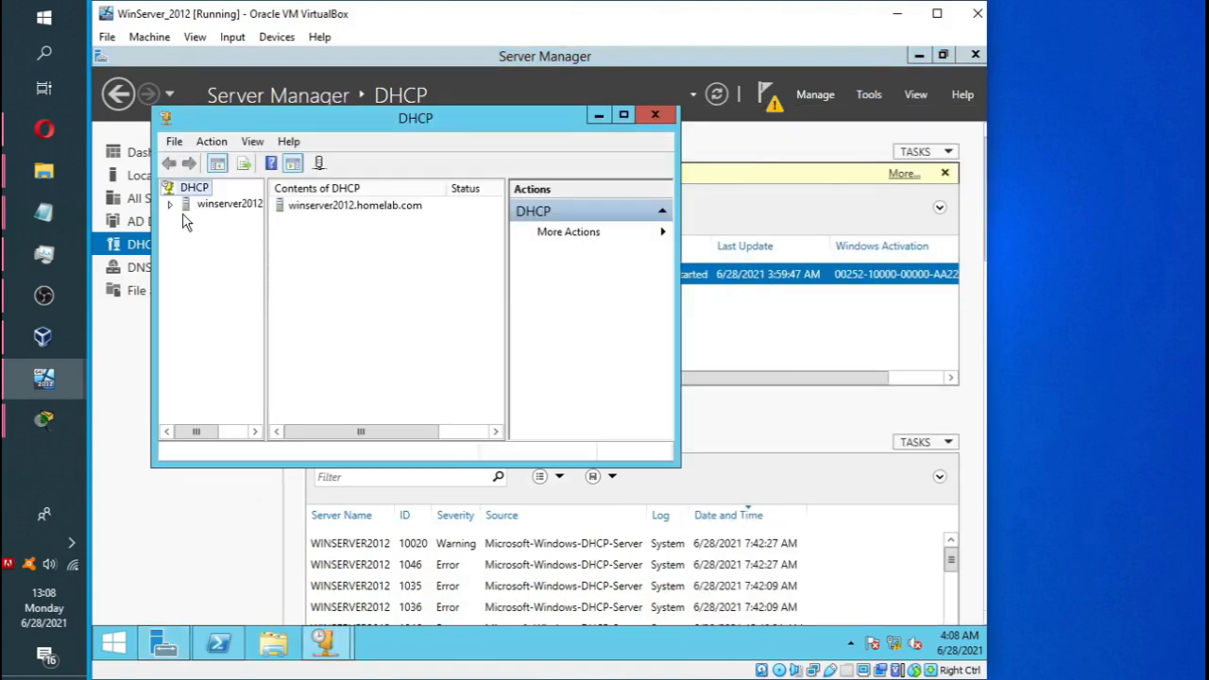
click(171, 204)
double_click(210, 220)
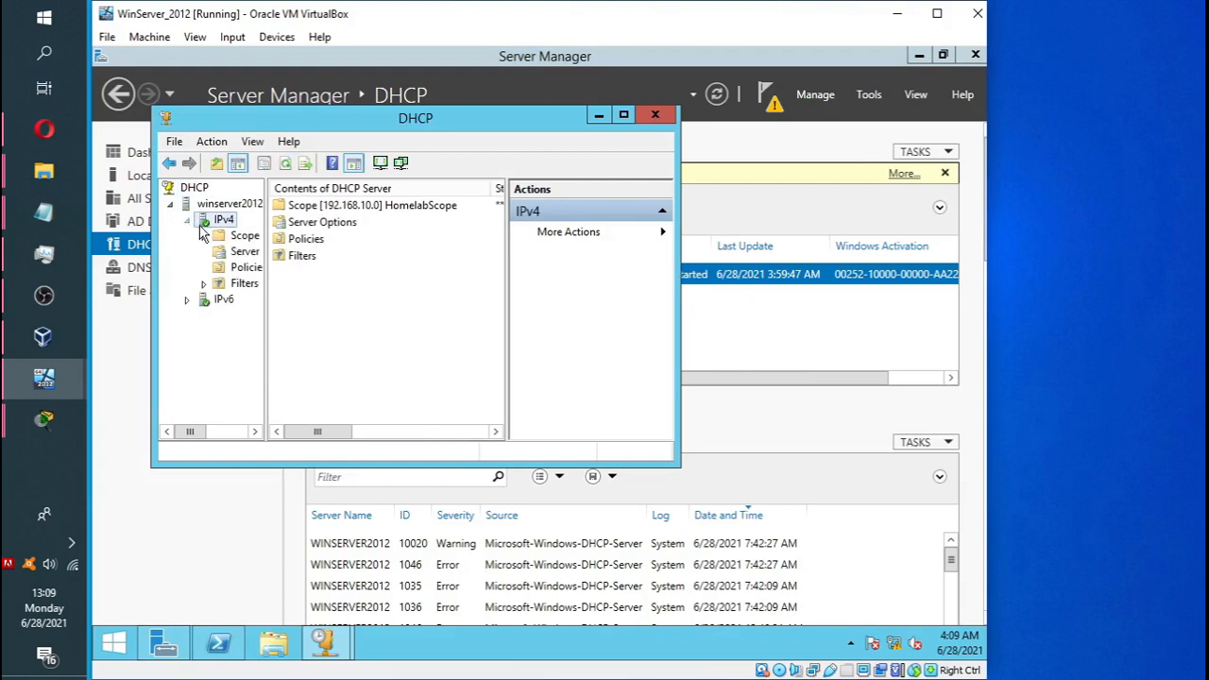
double_click(238, 236)
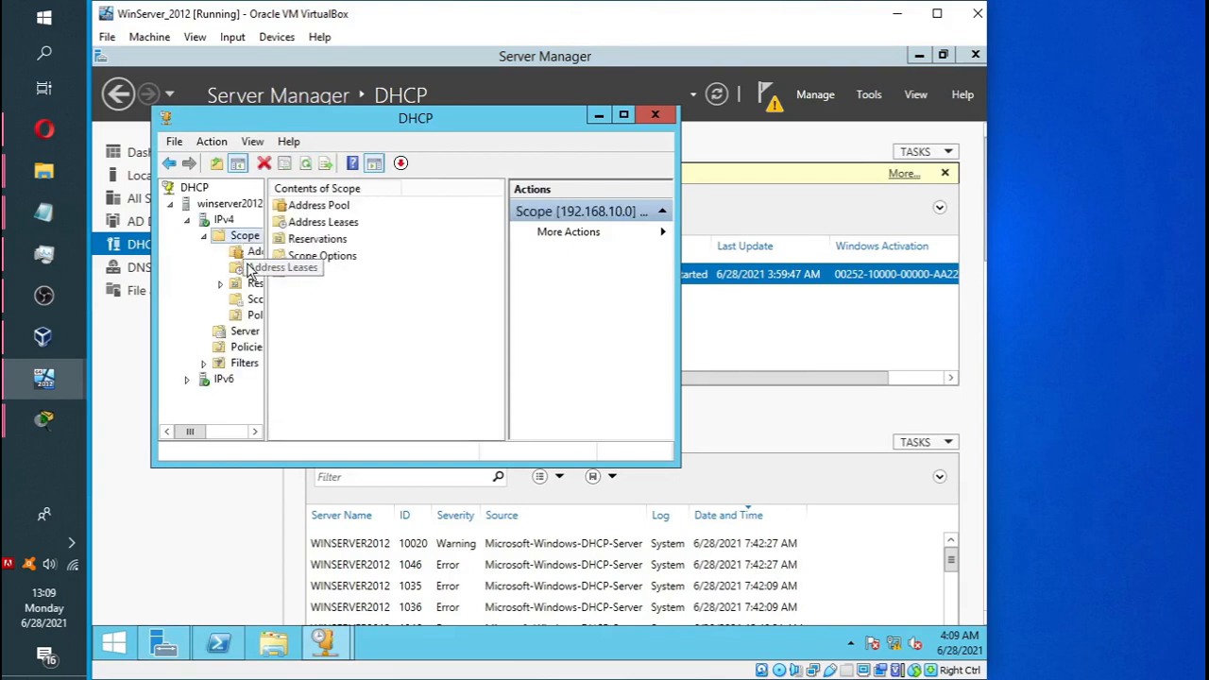
click(251, 270)
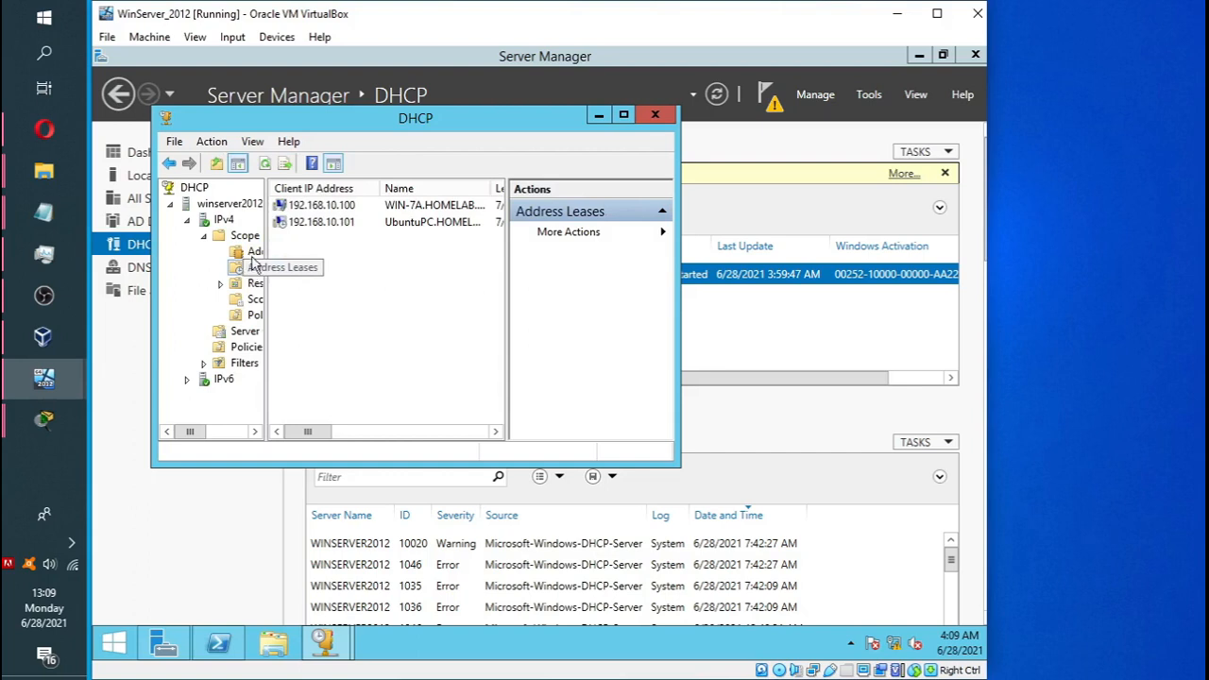
drag(508, 215, 602, 217)
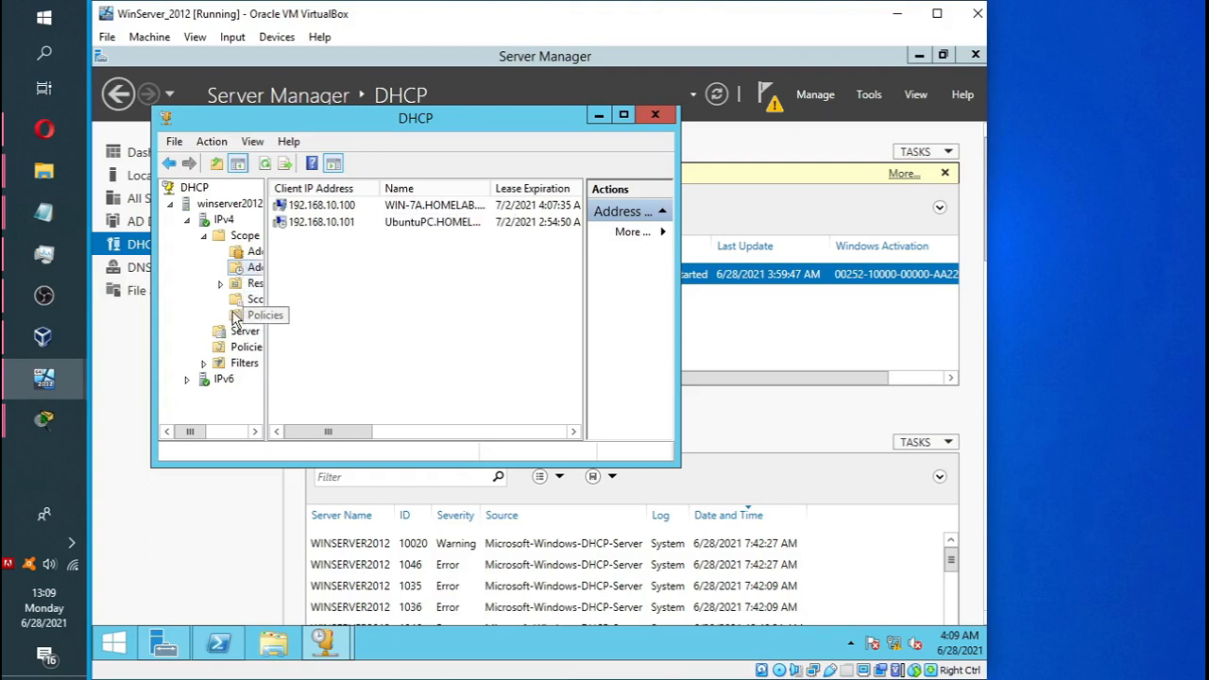
click(599, 116)
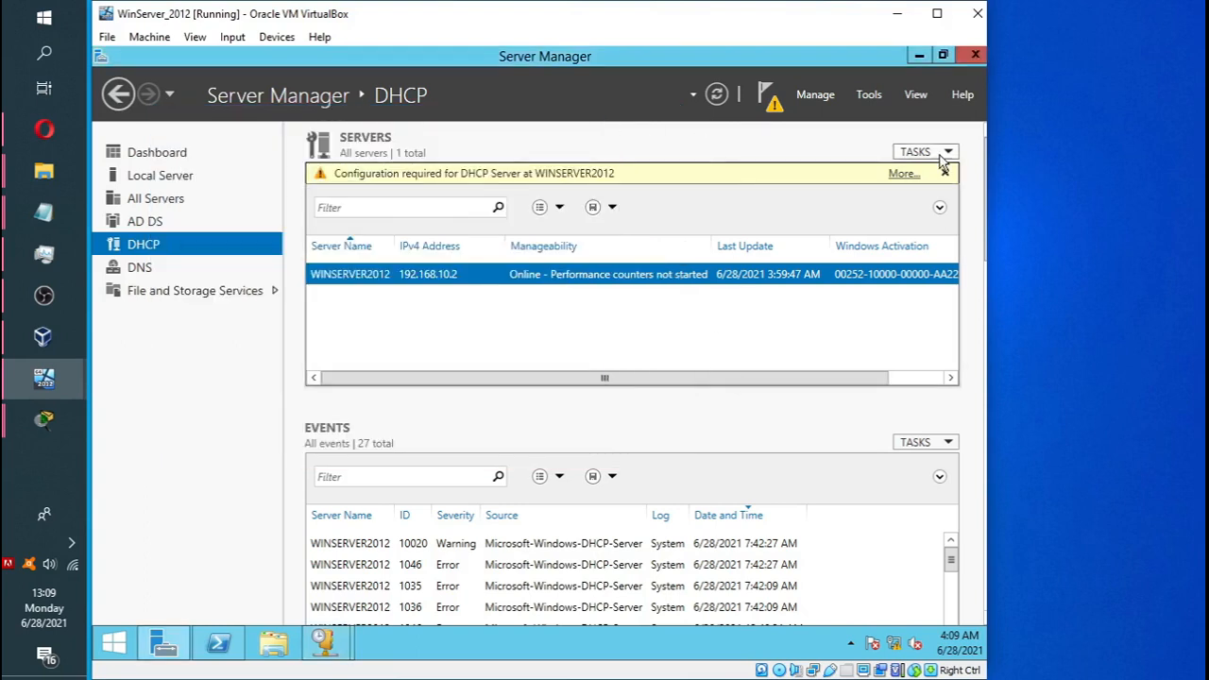